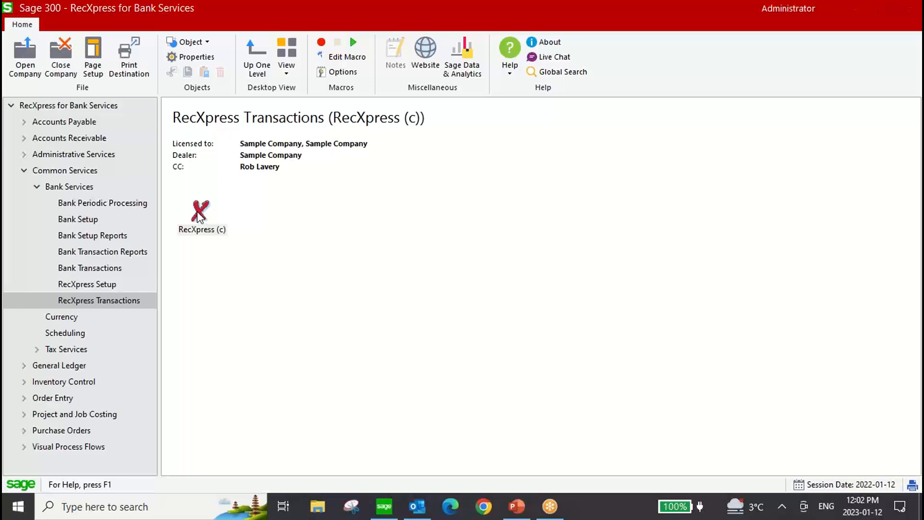
double_click(199, 216)
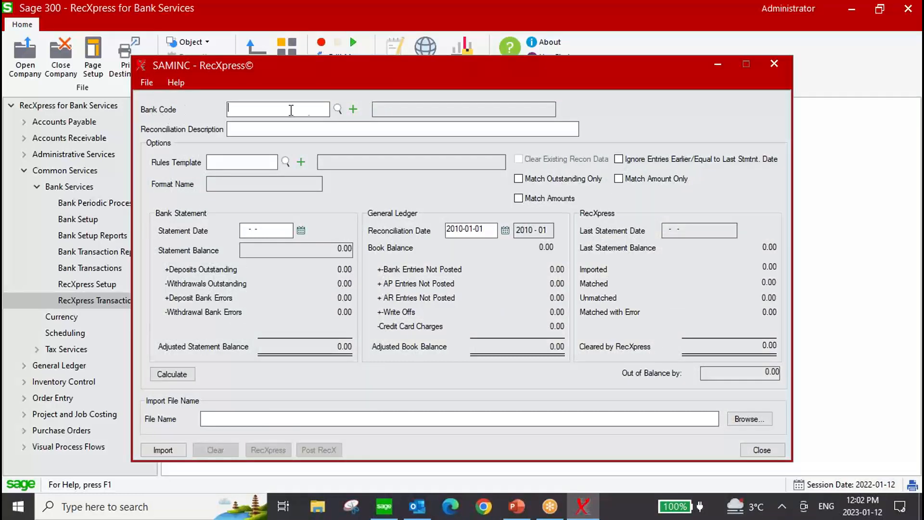
click(337, 109)
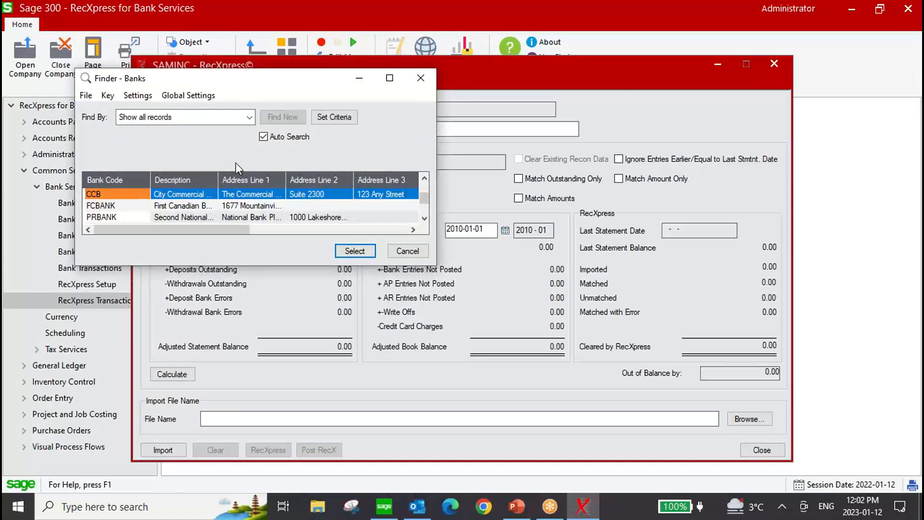
click(849, 25)
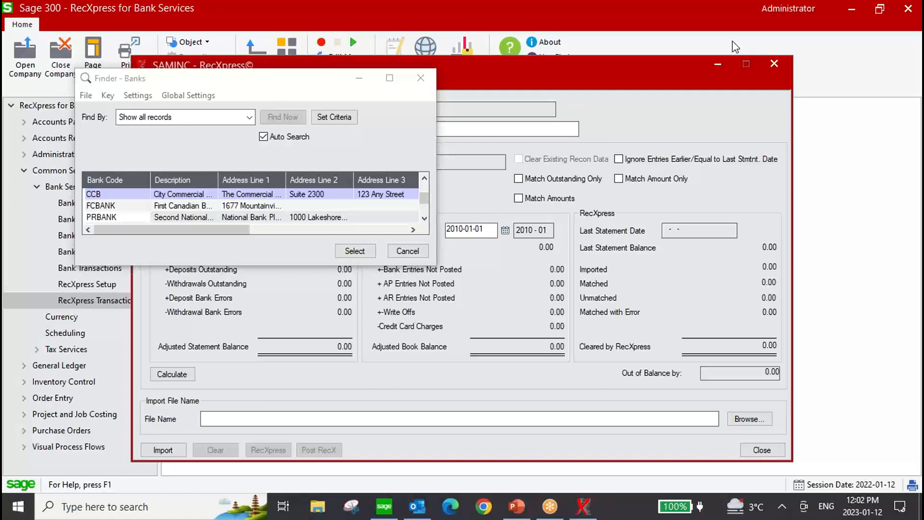
click(425, 85)
drag(466, 75, 318, 95)
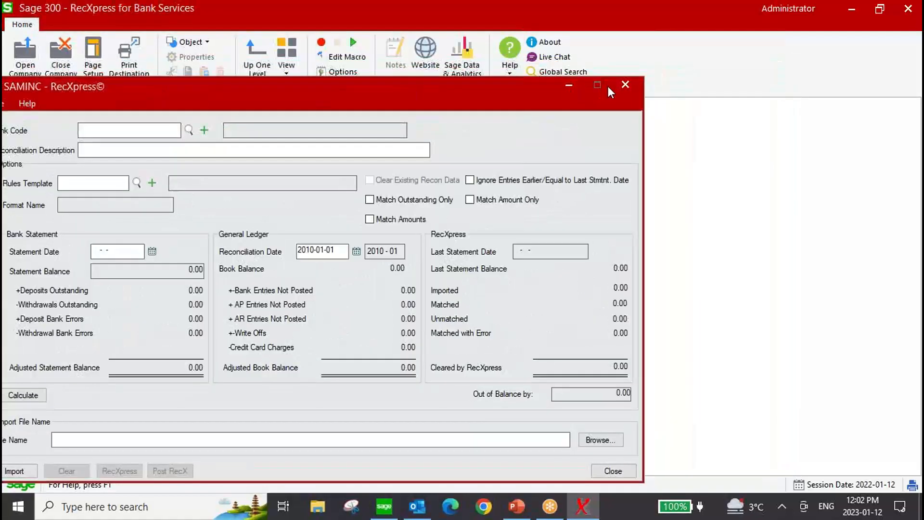
click(624, 84)
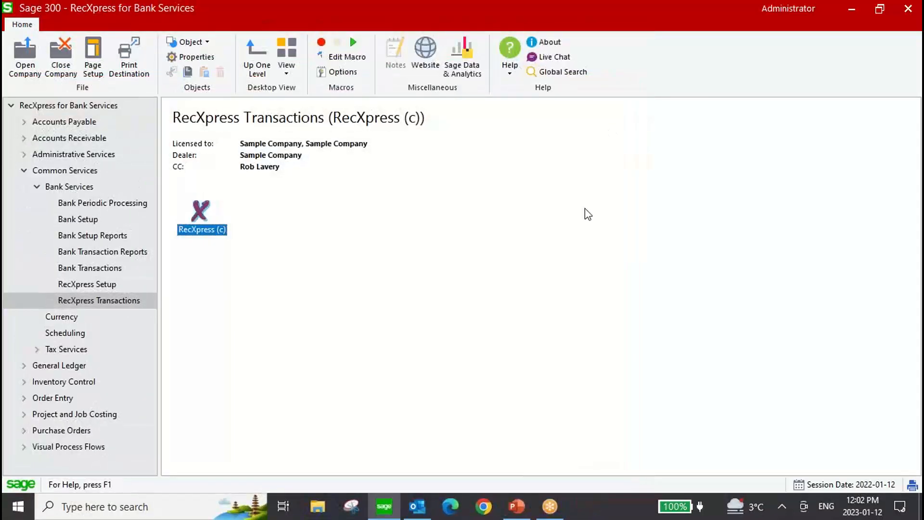
click(603, 268)
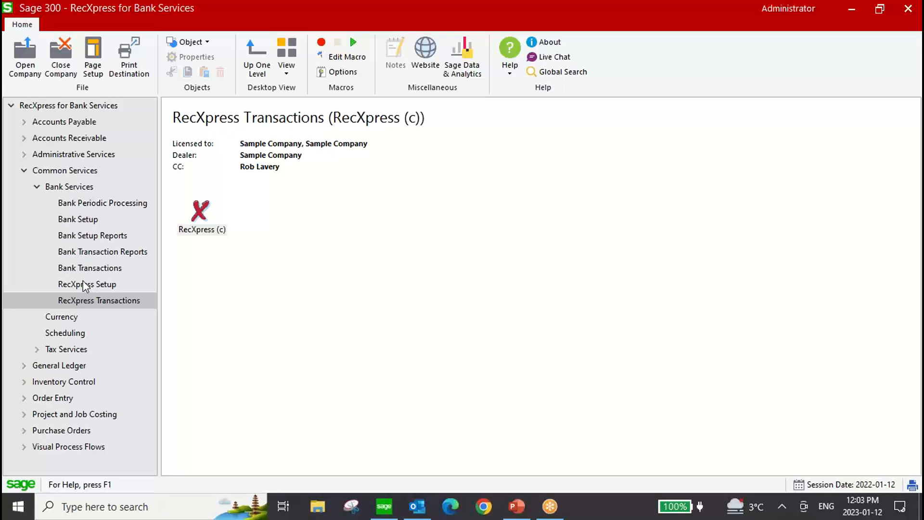
Open the RecXpress transaction window and select CCB (City Commercial Bank) as the bank code.
double_click(199, 211)
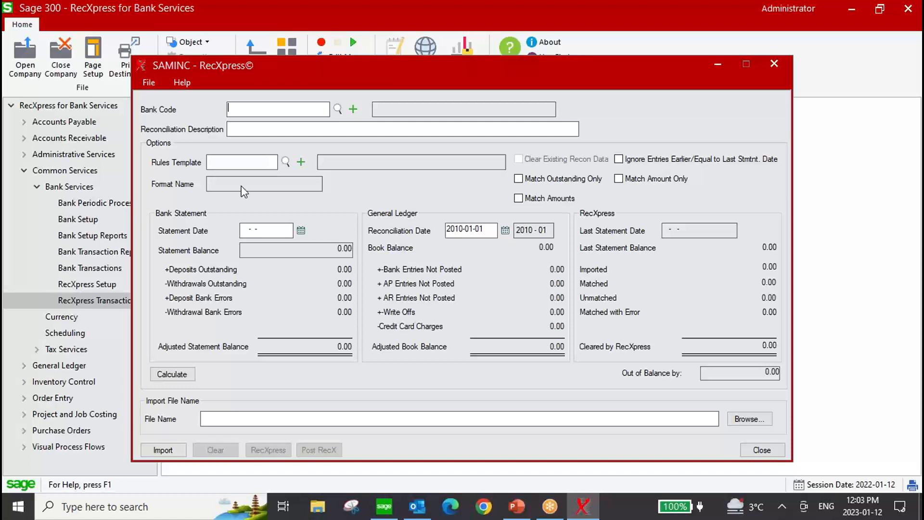
click(338, 109)
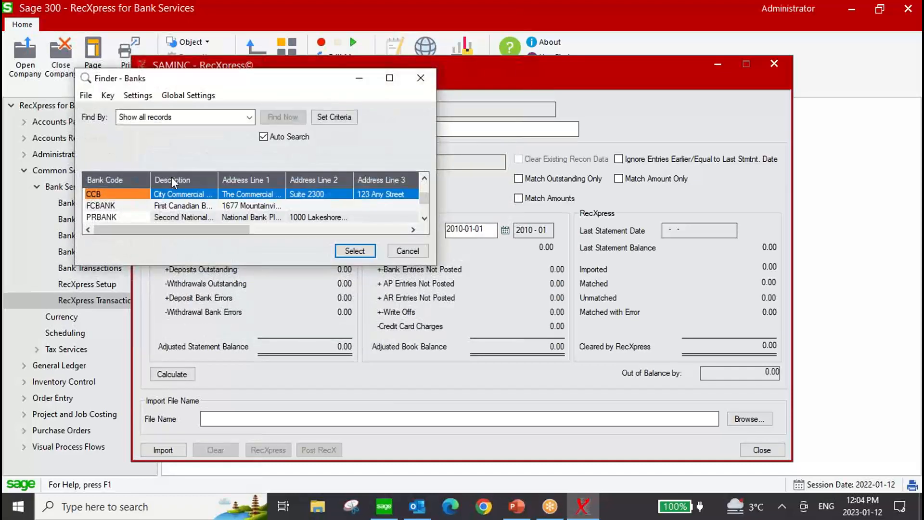
double_click(98, 197)
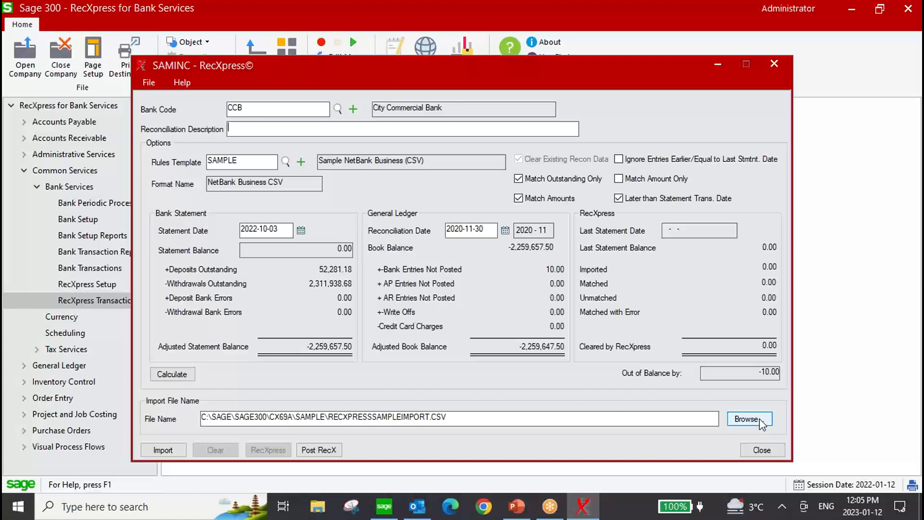
Import the bank statement file RECXPRESSSAMPLEIMPORT.CSV and open the imported entries for matching.
click(163, 450)
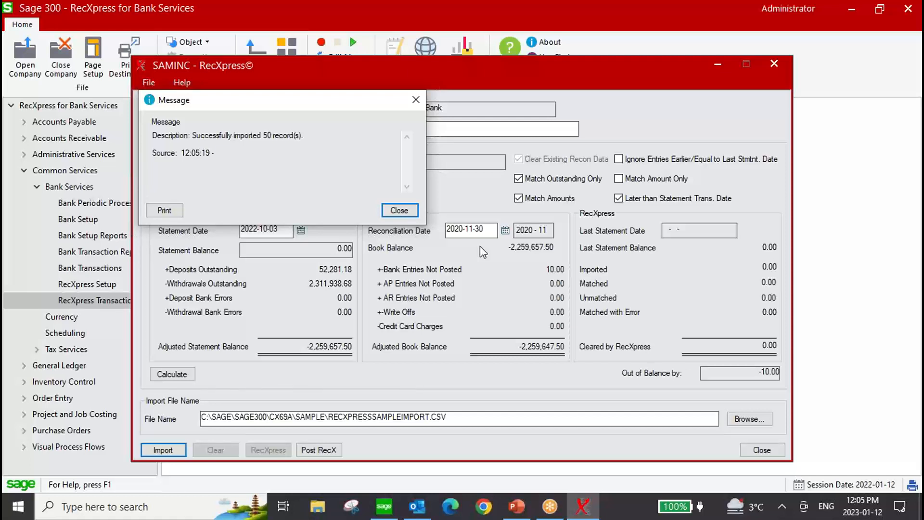
click(399, 209)
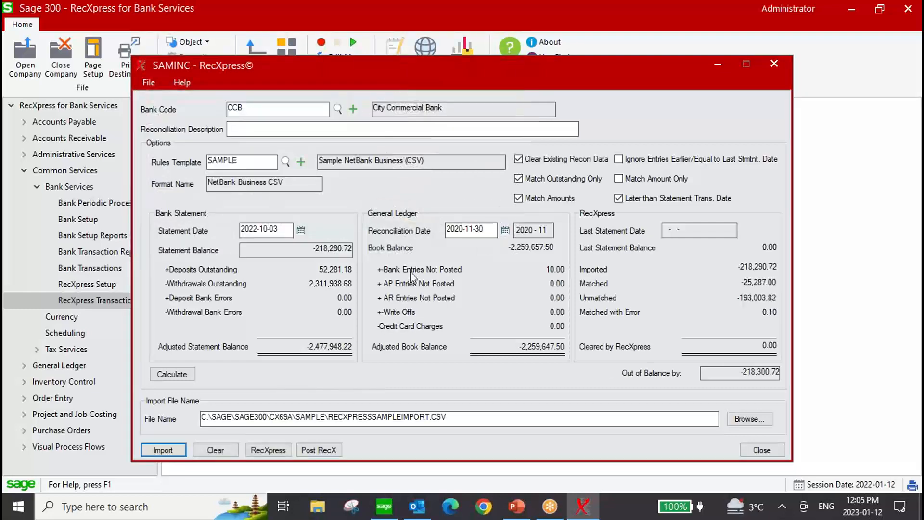
click(269, 451)
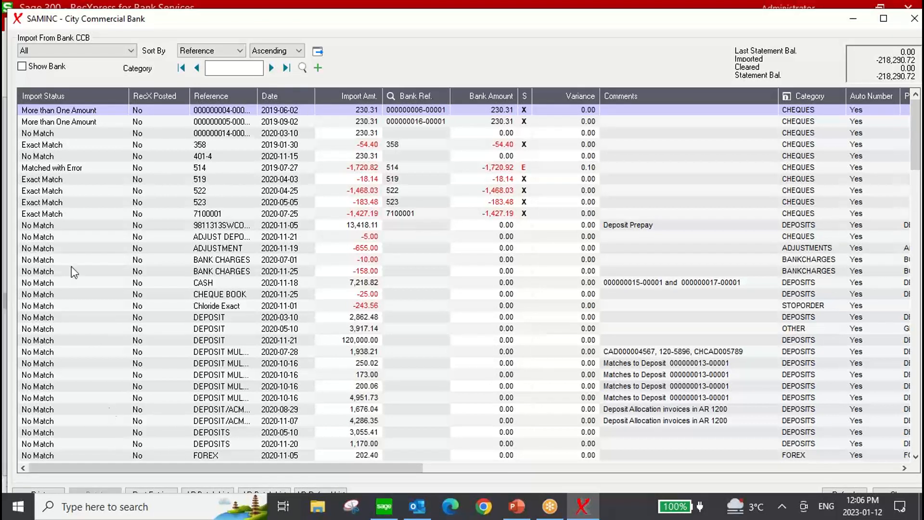
Show the bank transactions beneath the imported entries, filter by Correctly Matched and view the entry with reference 519.
click(23, 67)
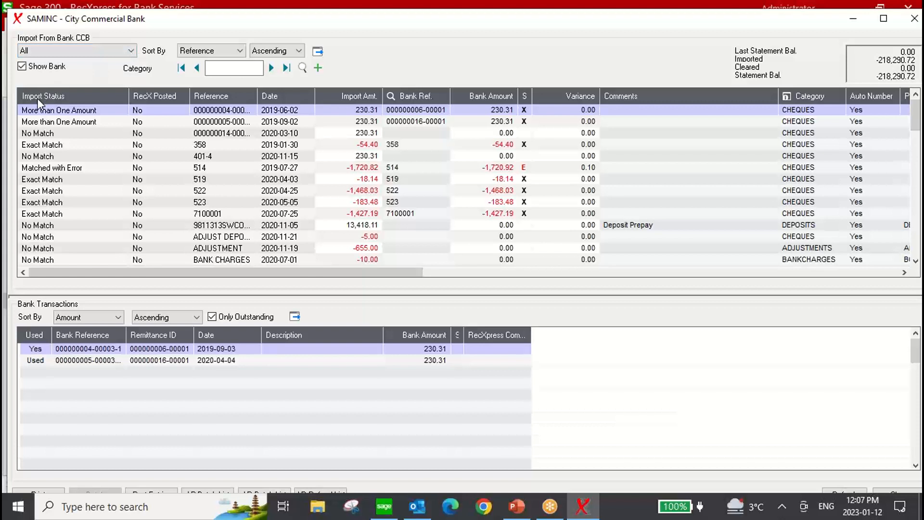
click(132, 51)
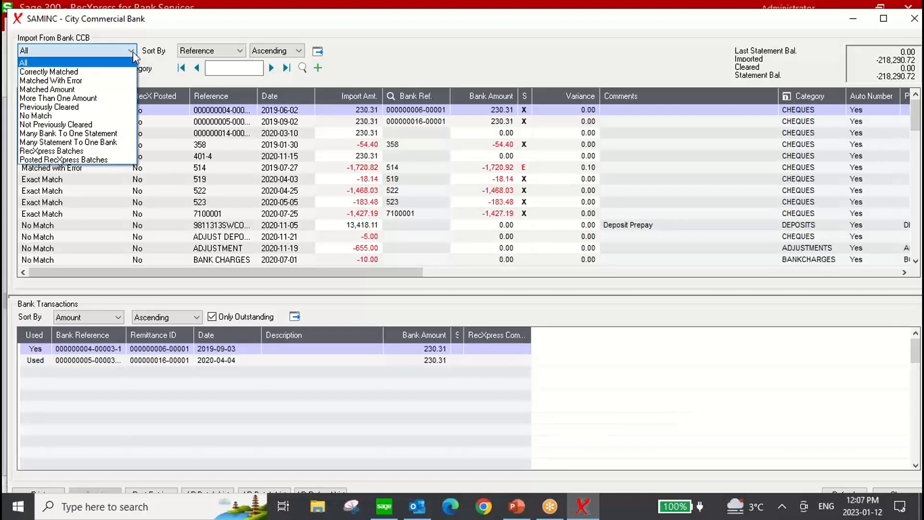
click(75, 72)
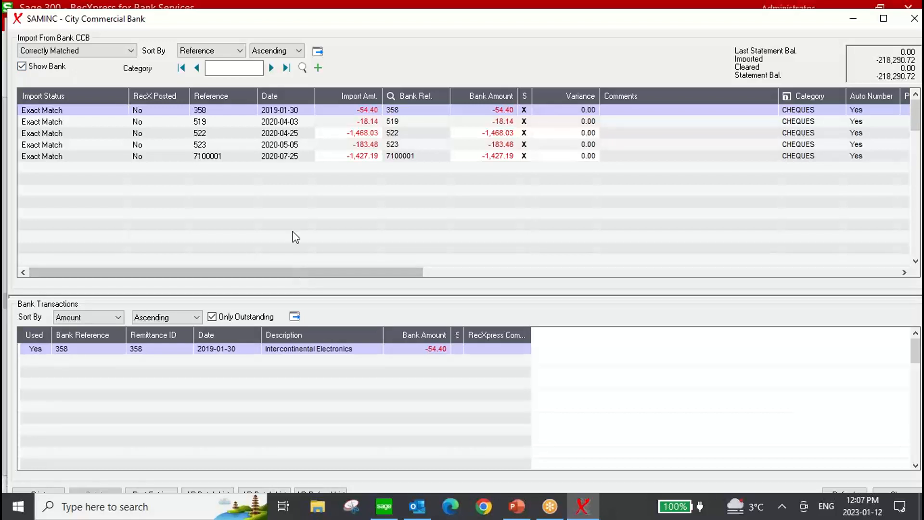
click(273, 118)
click(270, 122)
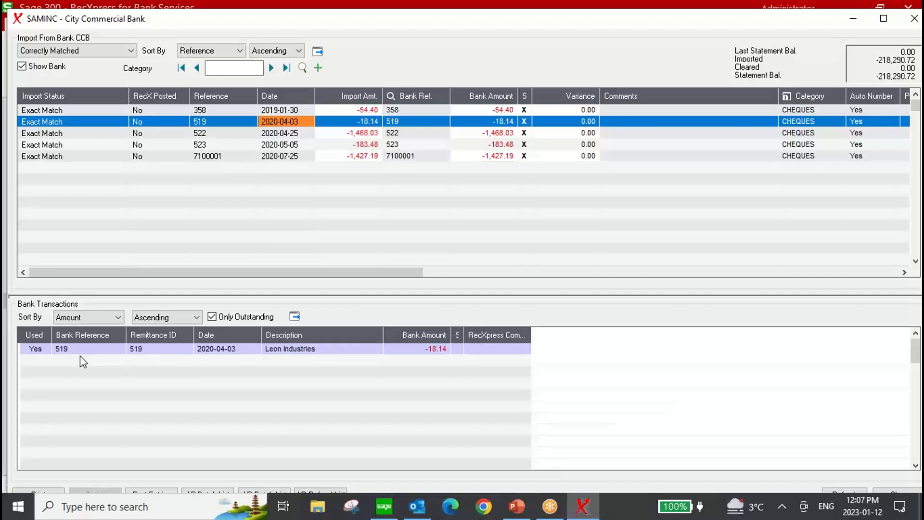
Review the imported entries filtered by Matched With Error and by Matched Amount, including the transfer entry's bank transaction.
click(60, 52)
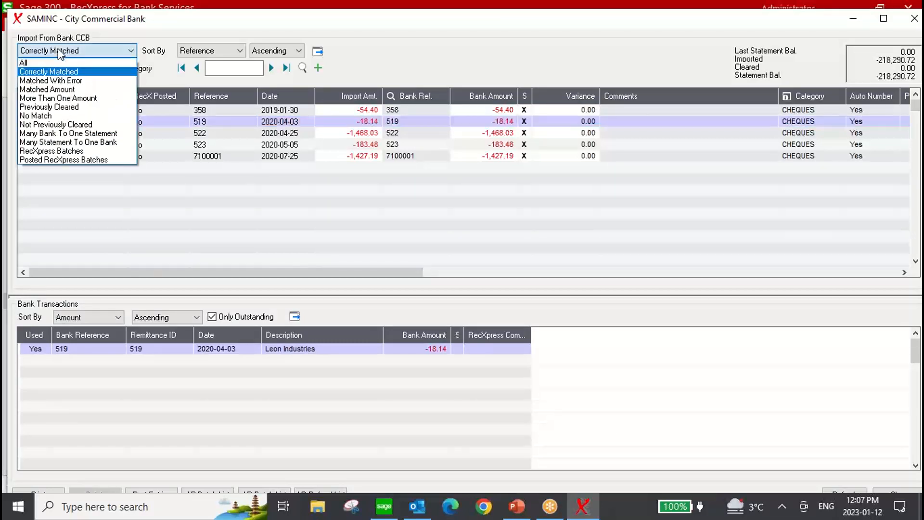
click(68, 82)
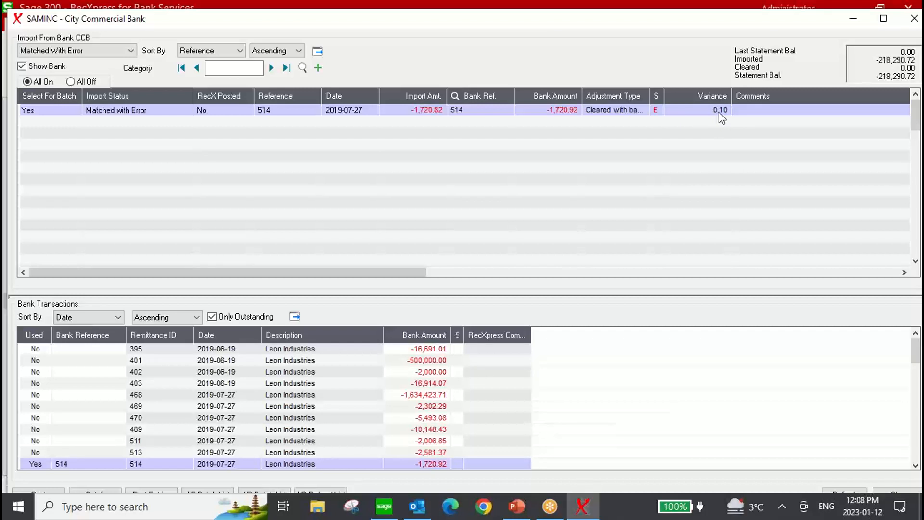
click(110, 51)
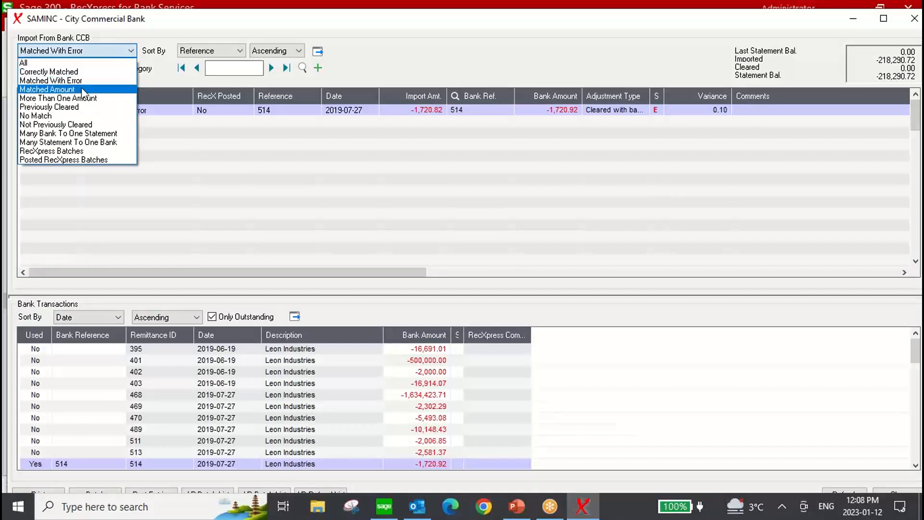
click(77, 90)
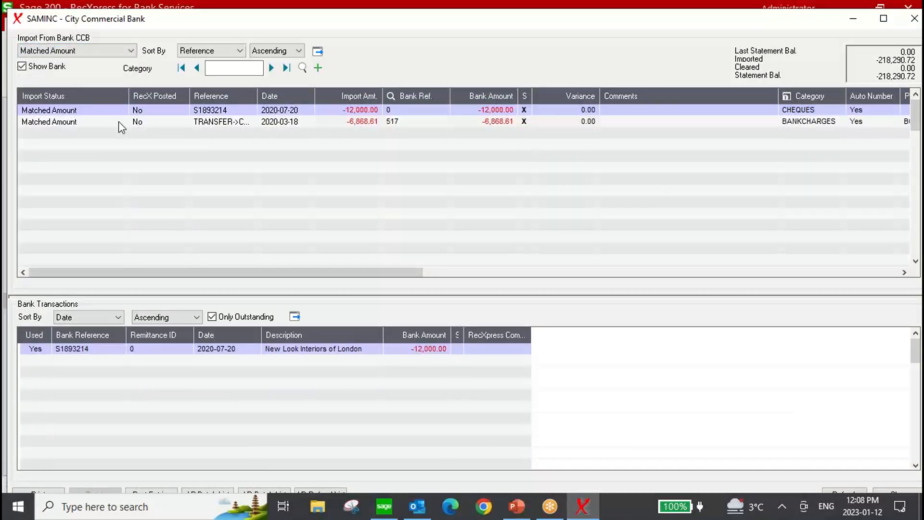
click(202, 123)
click(202, 126)
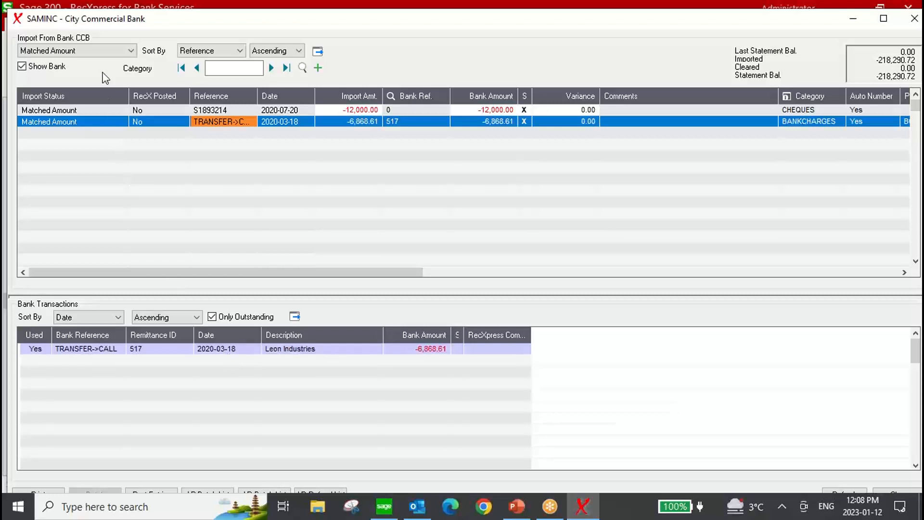
Filter by More Than One Amount and rematch the TRANSFERS entry from bank transaction 520 to 511.
click(96, 53)
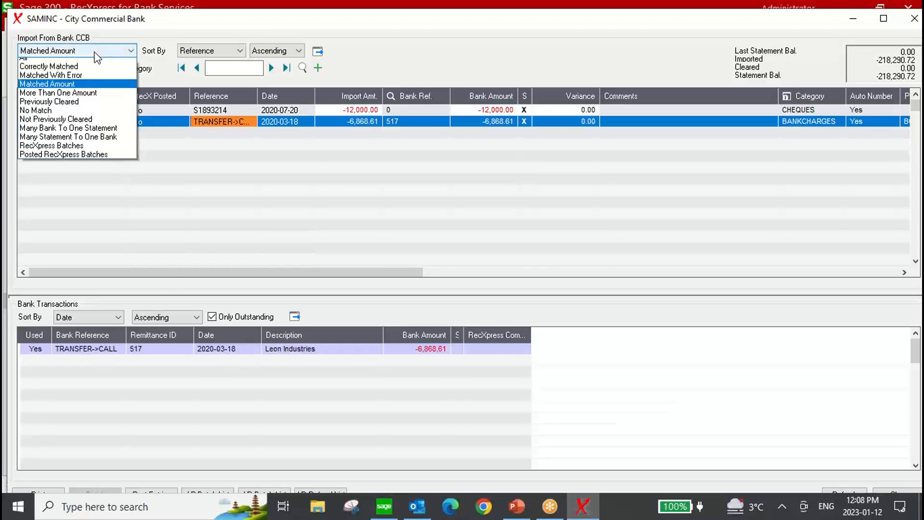
click(80, 97)
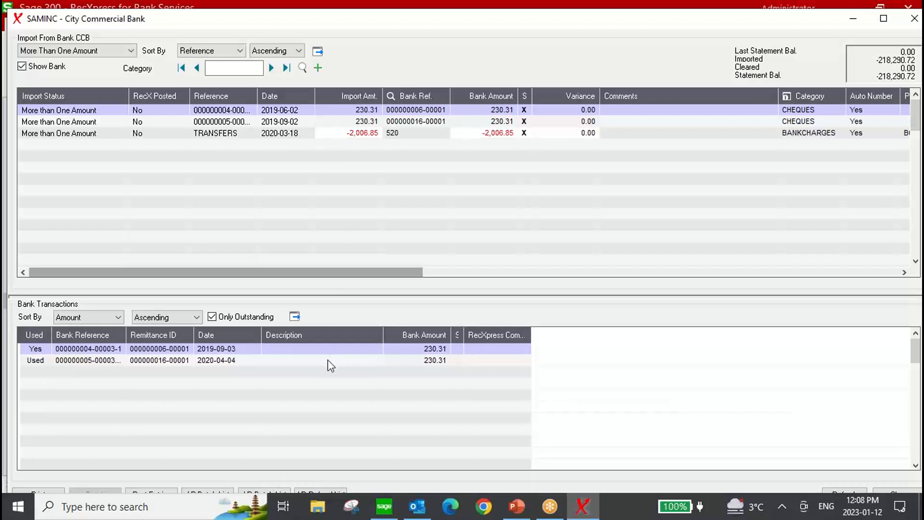
click(362, 134)
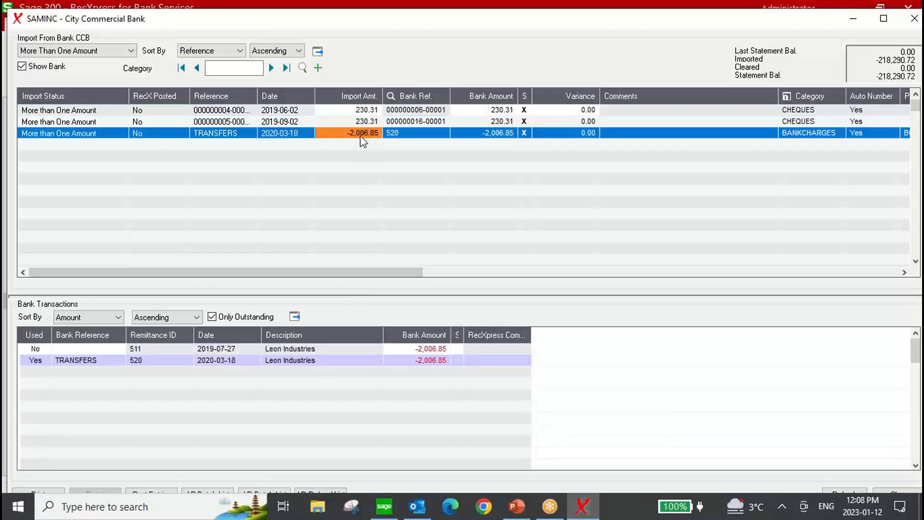
click(35, 360)
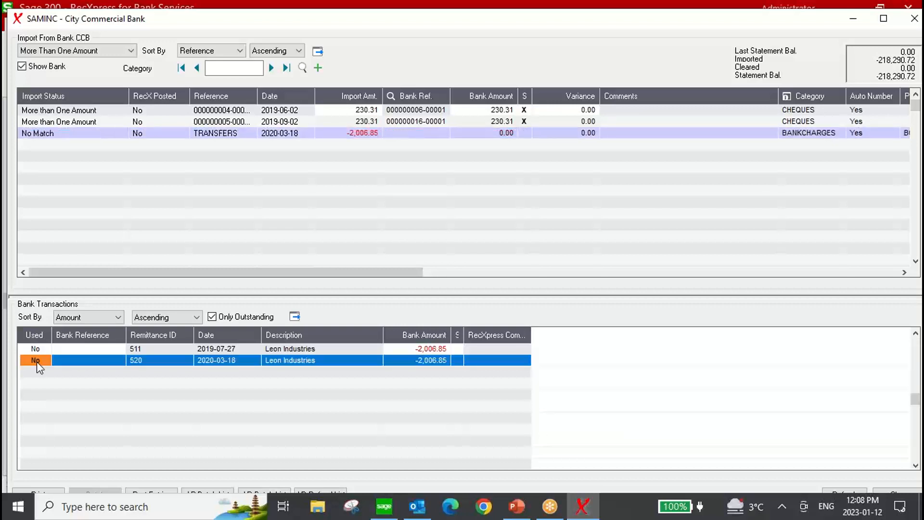
click(41, 351)
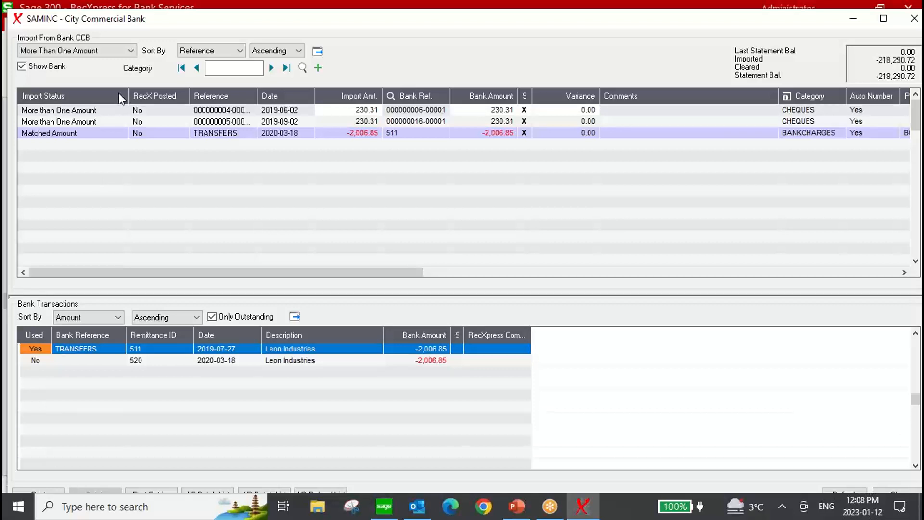
Filter the imported entries to those with the No Match status.
click(122, 52)
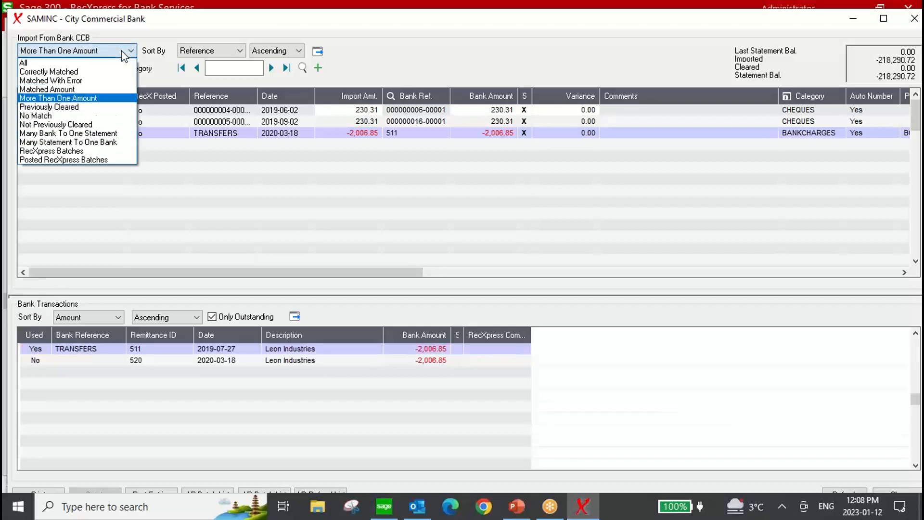
click(38, 116)
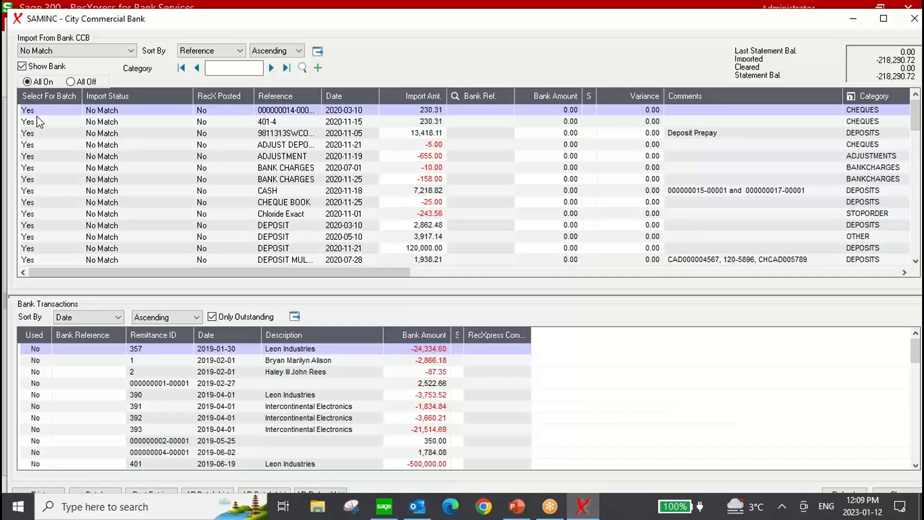
click(124, 52)
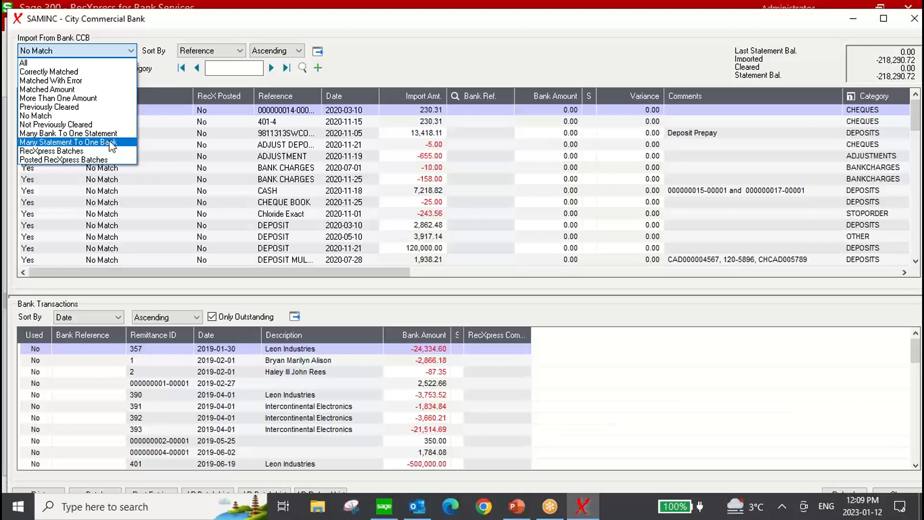
click(47, 116)
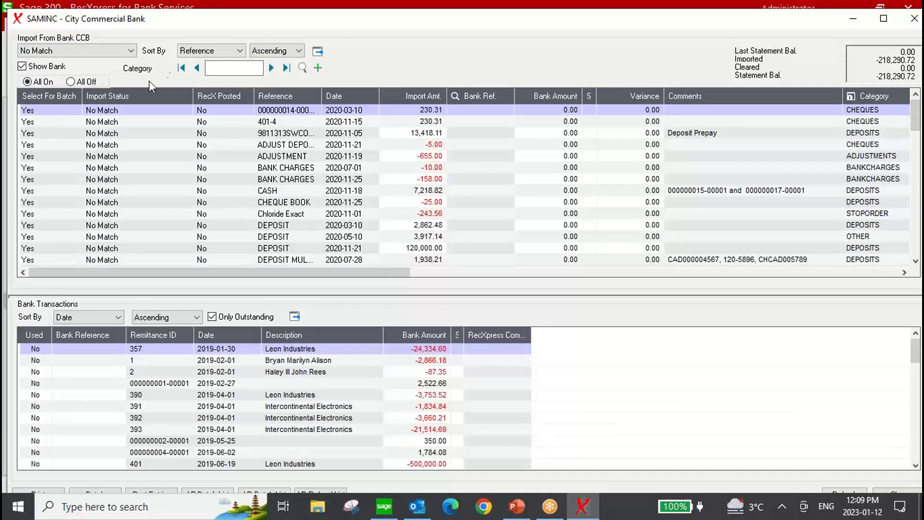
click(218, 51)
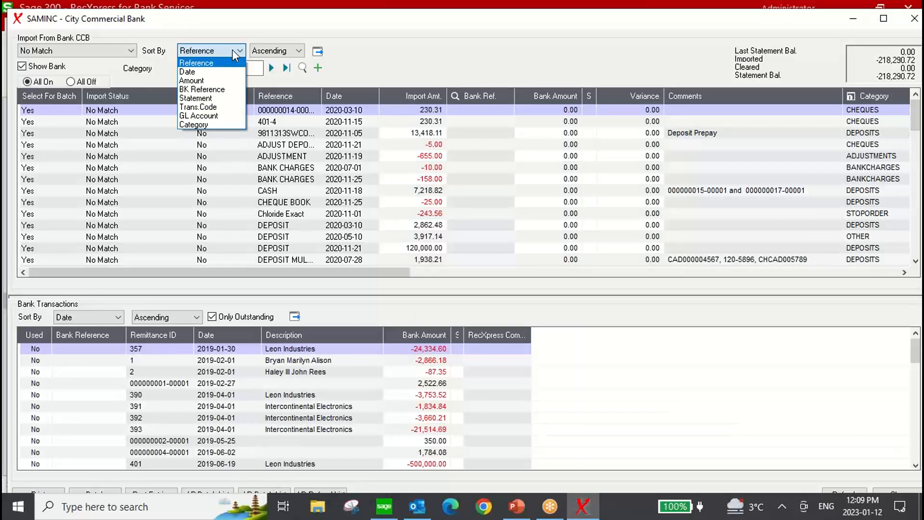
click(232, 50)
click(288, 50)
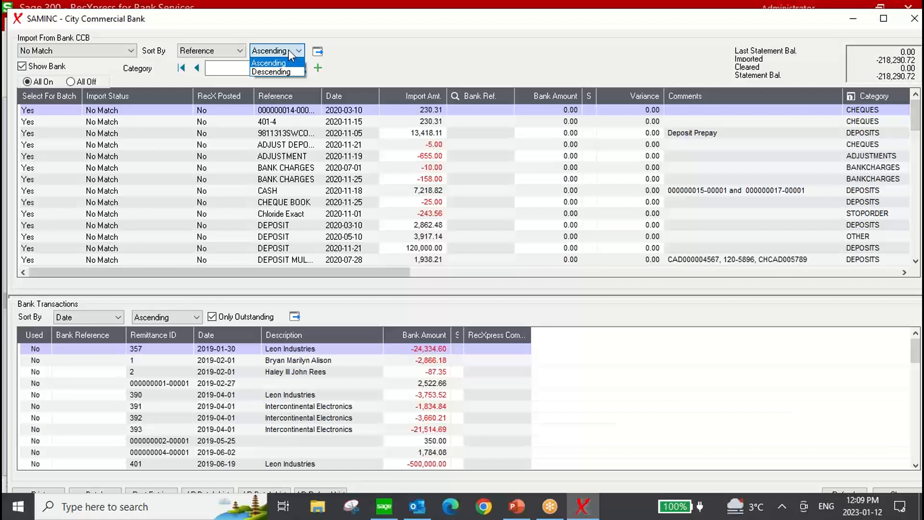
click(288, 50)
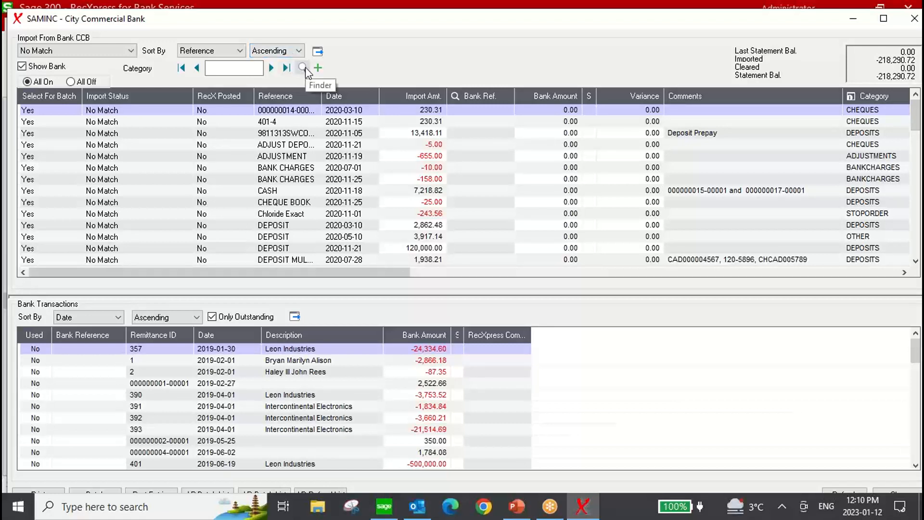
Limit the No Match import entries to the DEPOSITS category.
click(301, 68)
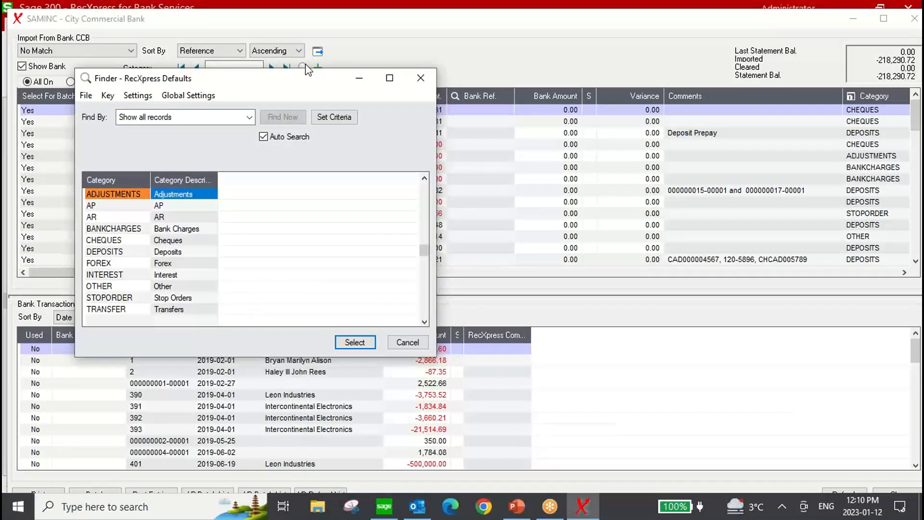
click(118, 251)
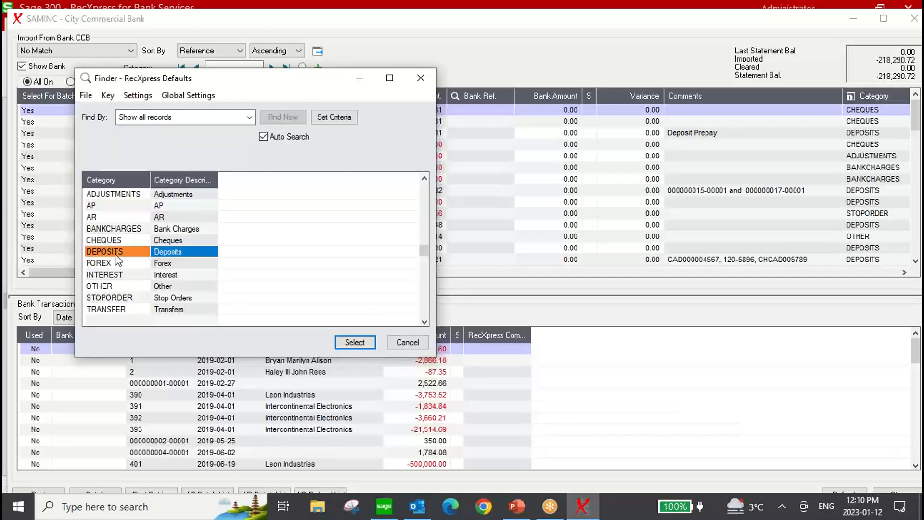
click(356, 342)
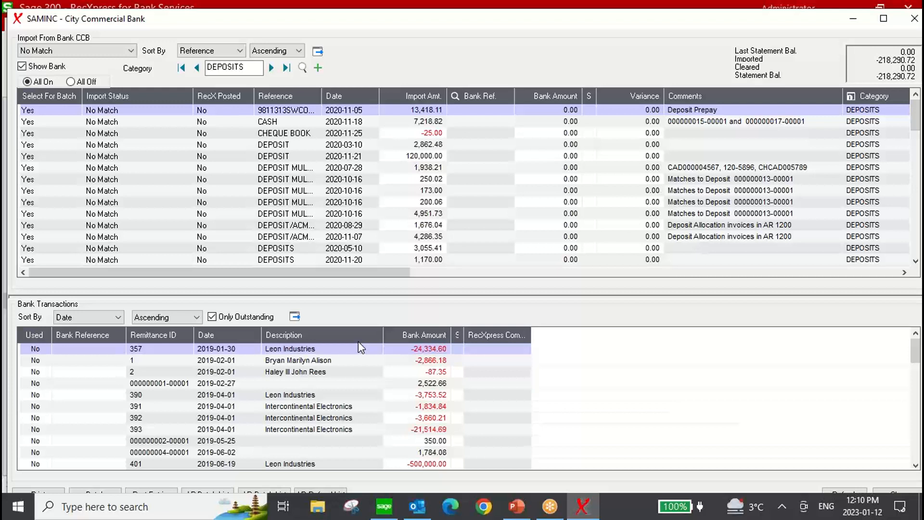
Select the 2020-07-28 multiple-deposit entry and sort the outstanding bank transactions by date in descending order.
click(766, 169)
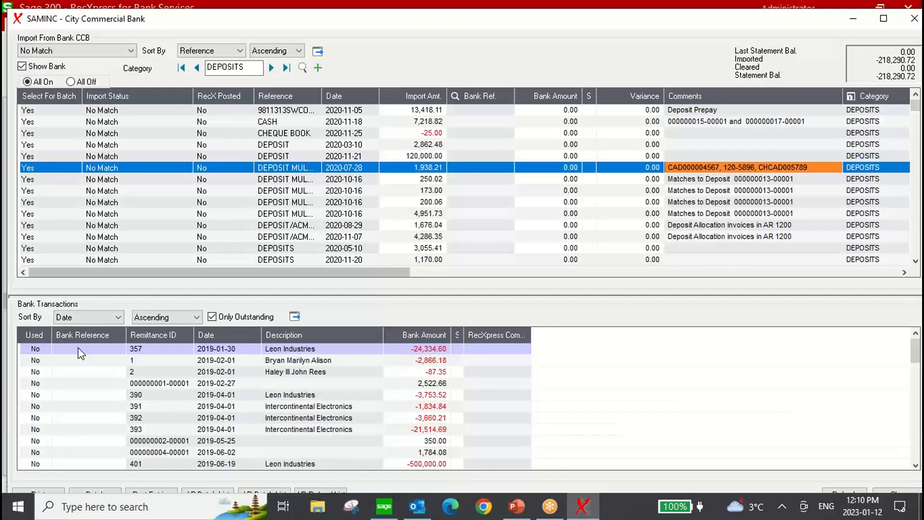
click(96, 319)
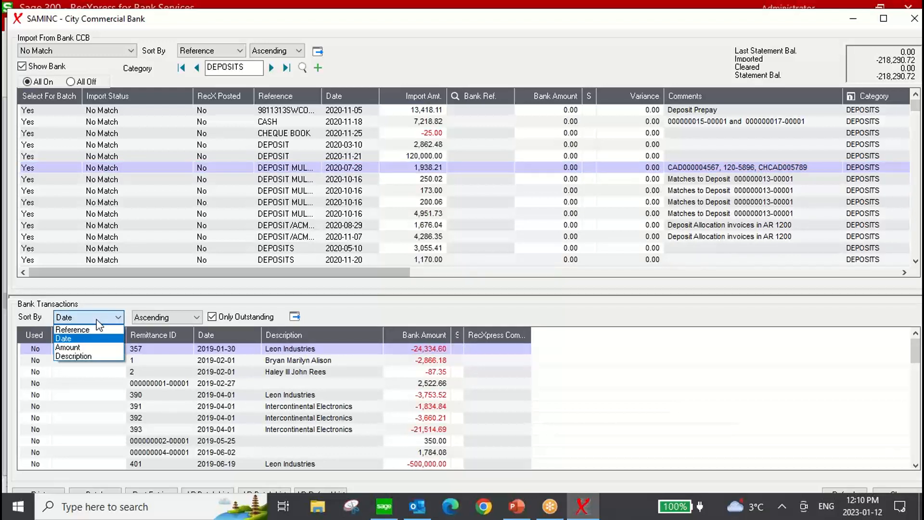
click(96, 319)
click(172, 316)
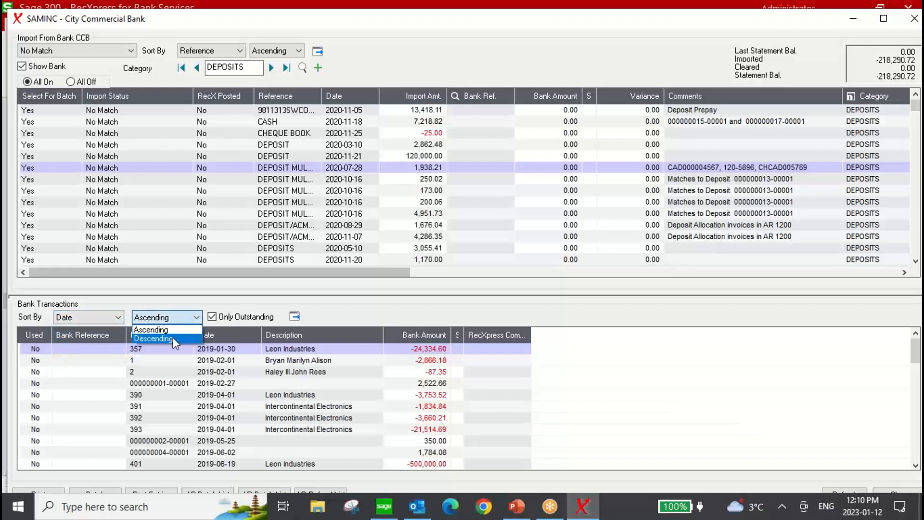
click(173, 338)
click(294, 317)
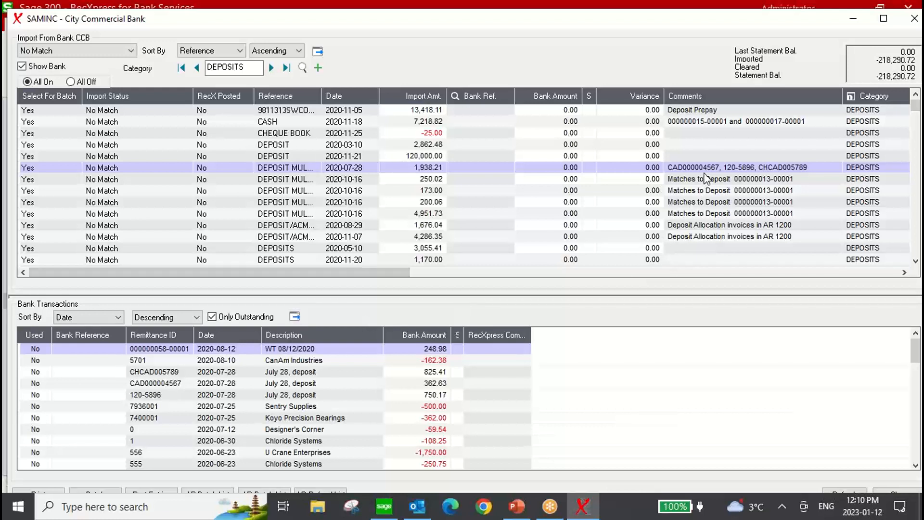
Match bank transactions CAD000004567, 120-5896 and CHCAD005789 to the selected 2020-07-28 multiple-deposit entry.
click(175, 383)
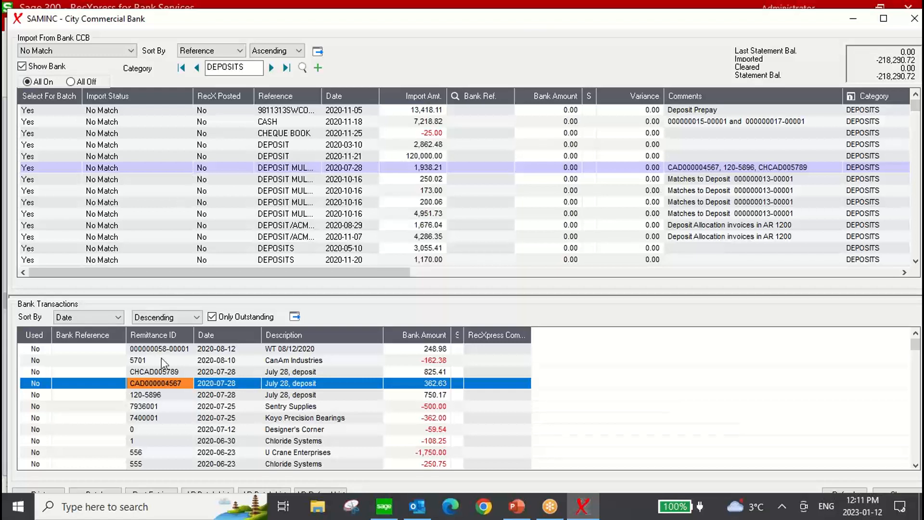
click(28, 384)
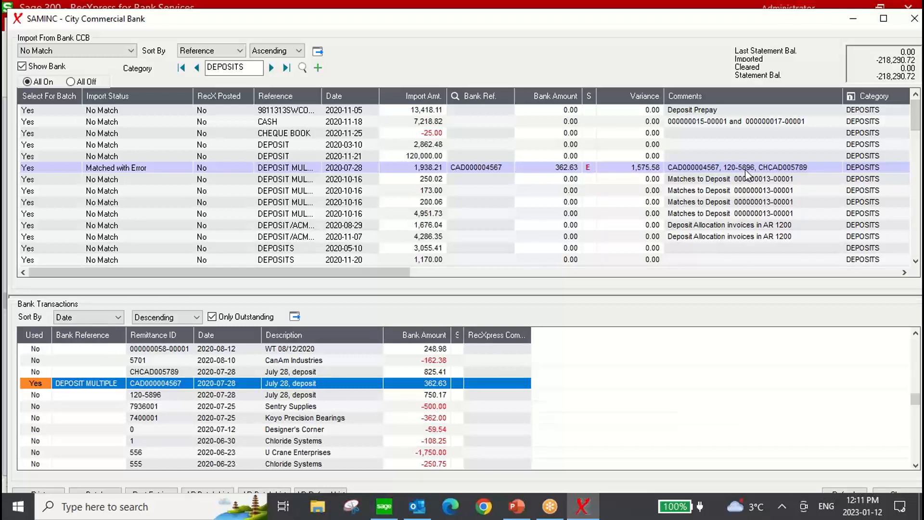
click(158, 395)
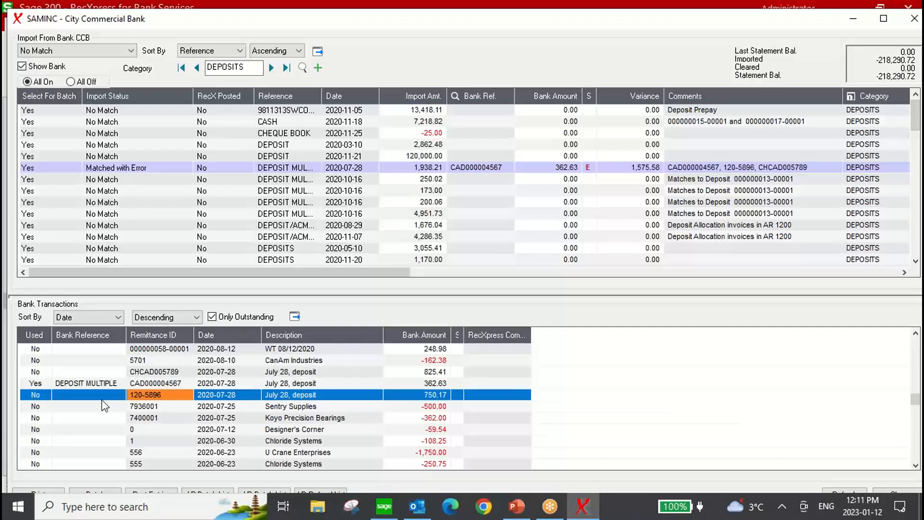
double_click(35, 395)
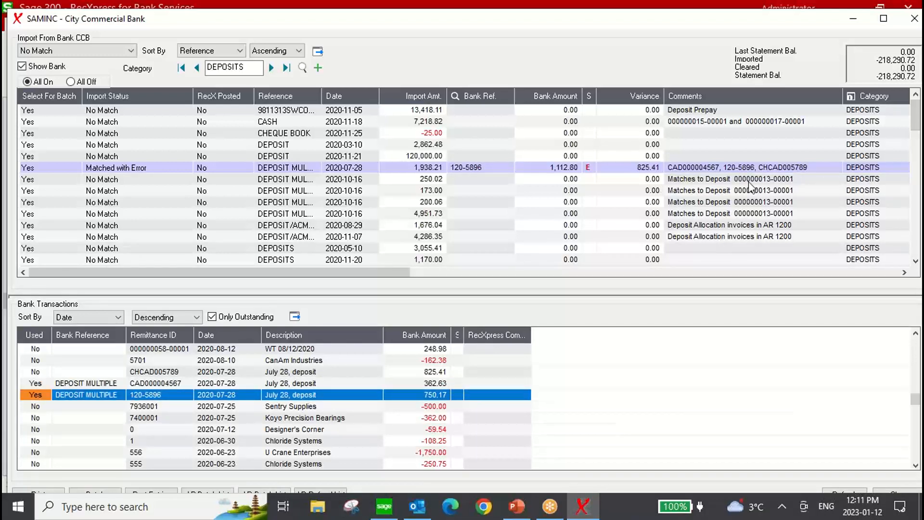
click(182, 373)
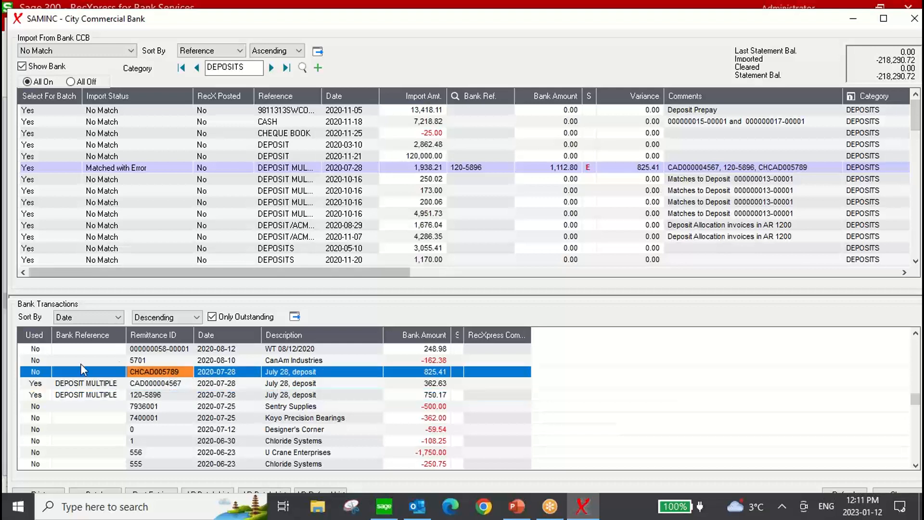
double_click(41, 374)
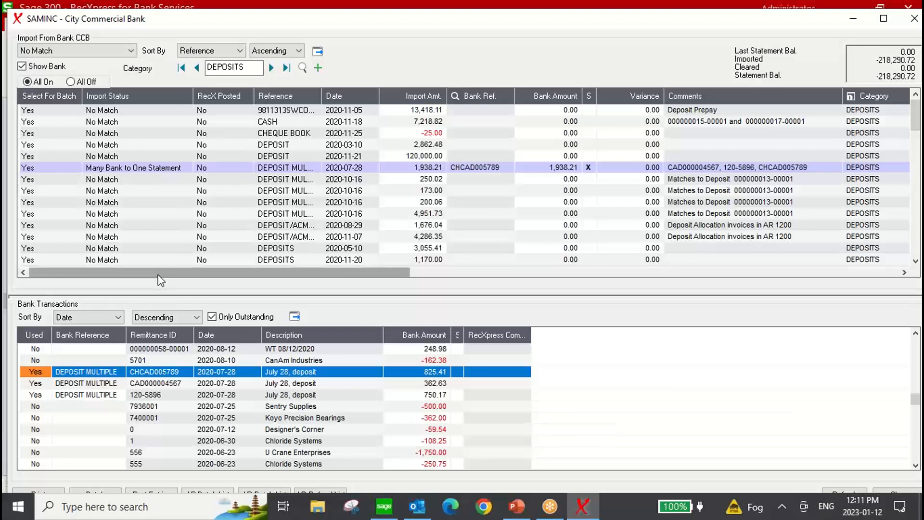
Open the RecXpress rules from the entry's Category column and review the SAMPLE template and DEPOSITS category in a maximized window.
drag(159, 275, 508, 277)
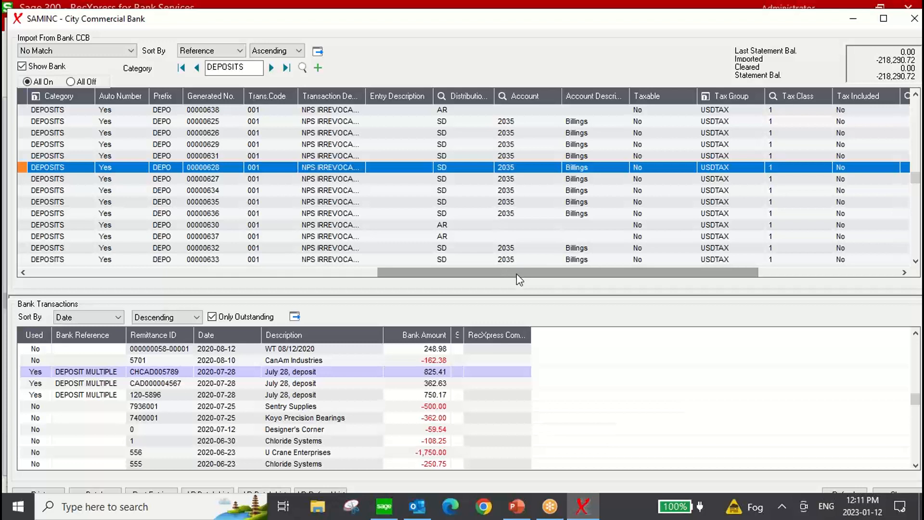
click(51, 95)
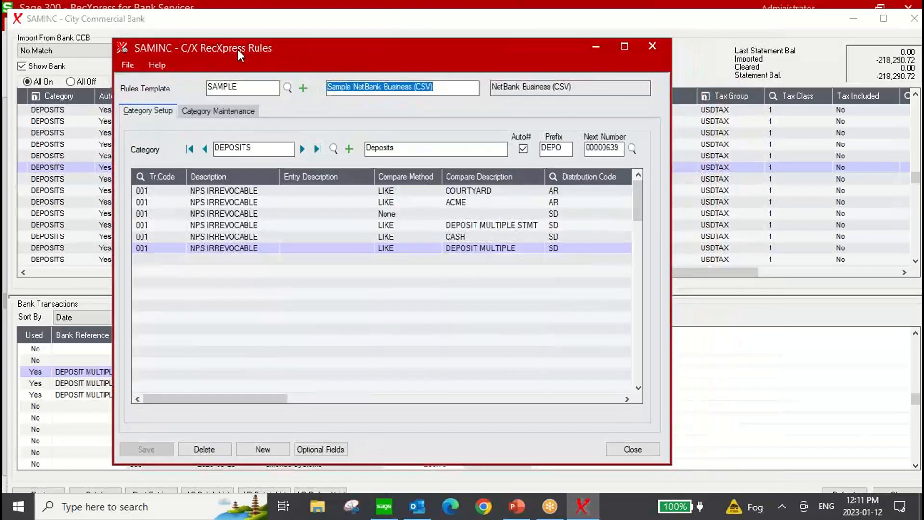
double_click(238, 50)
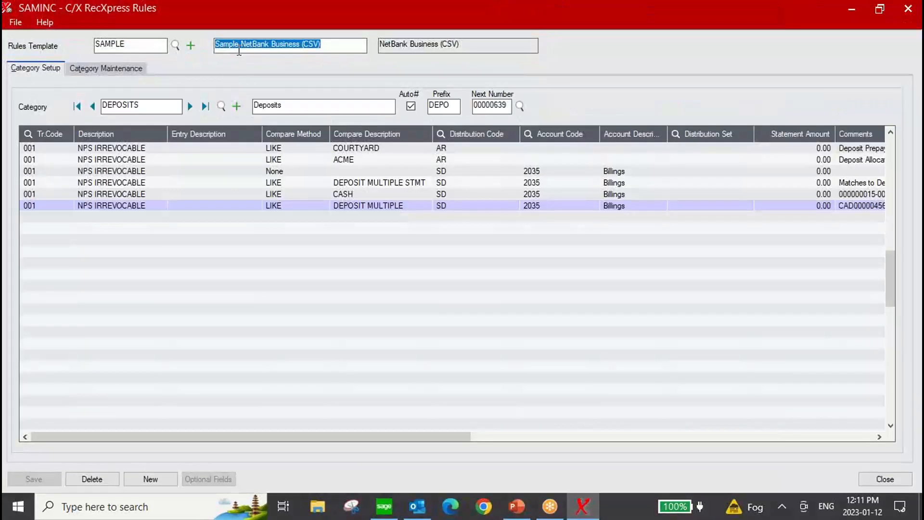
click(145, 44)
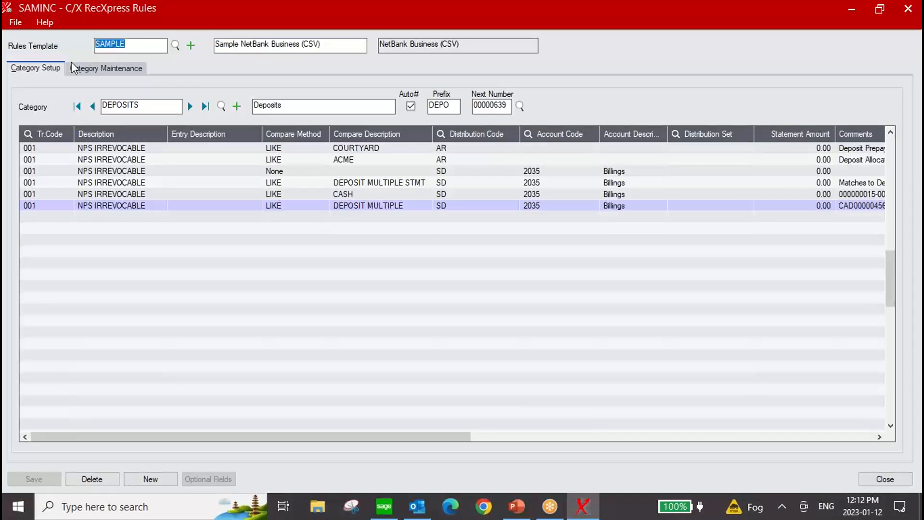
click(157, 47)
drag(161, 105, 98, 126)
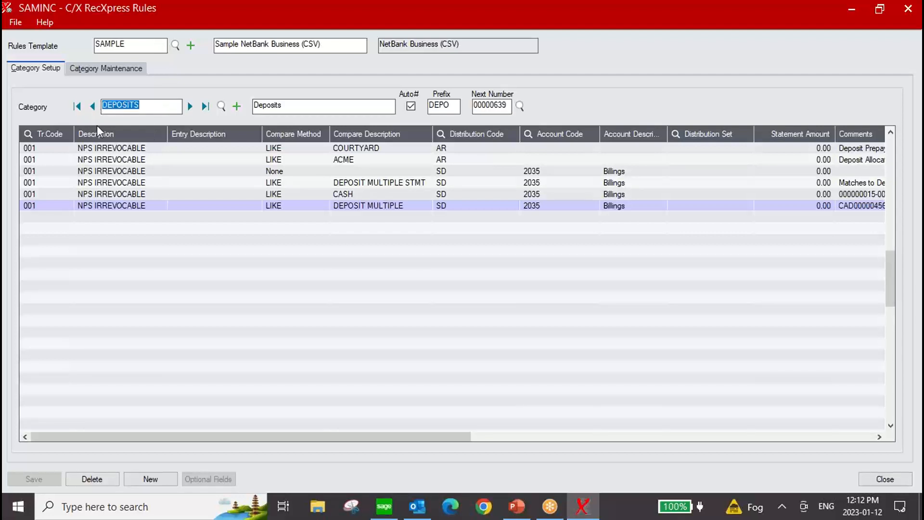
click(152, 106)
Examine the Compare Method options of the ACME deposit rule, keeping LIKE selected.
click(353, 158)
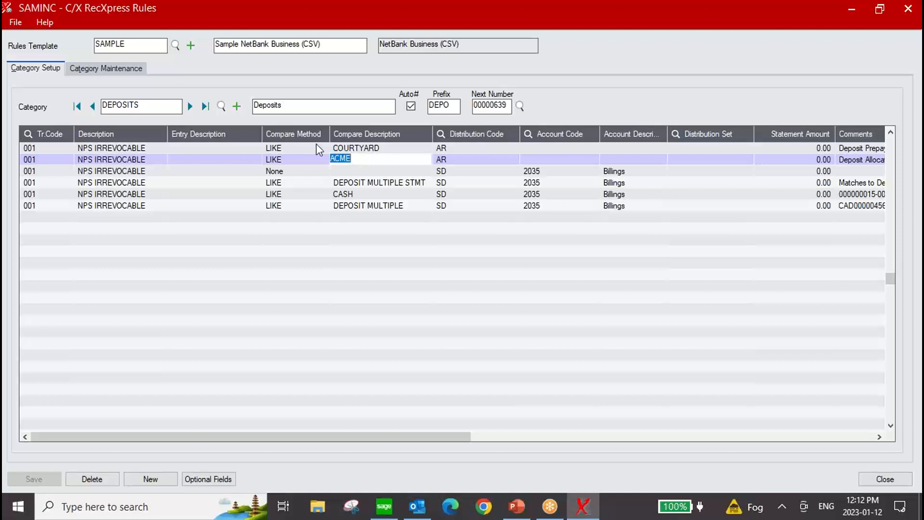
click(321, 162)
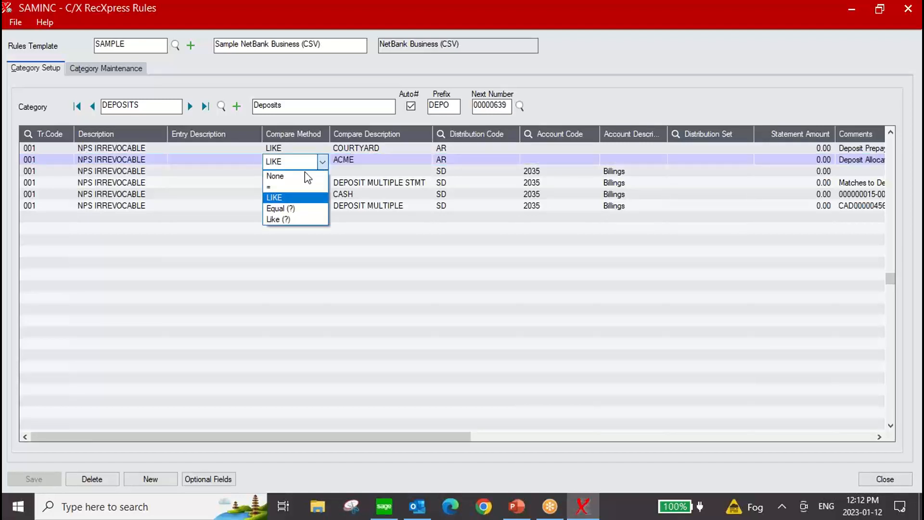
click(273, 198)
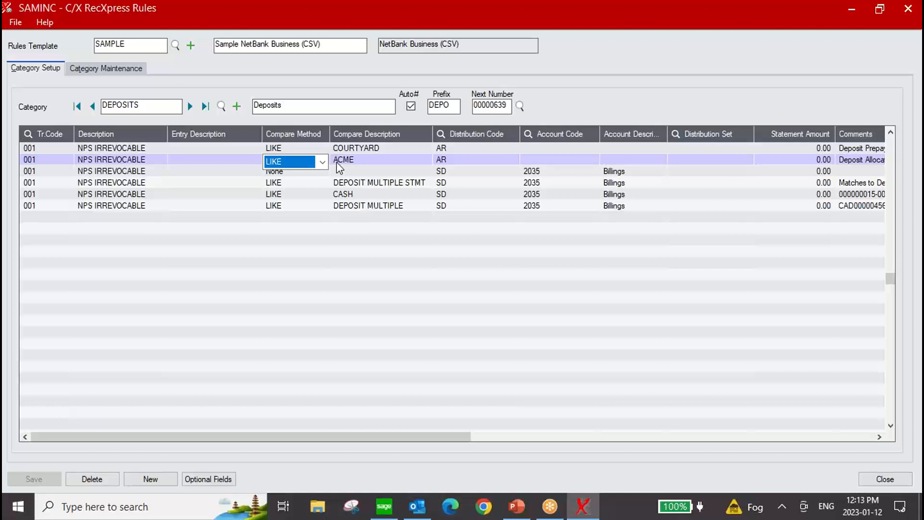
click(323, 163)
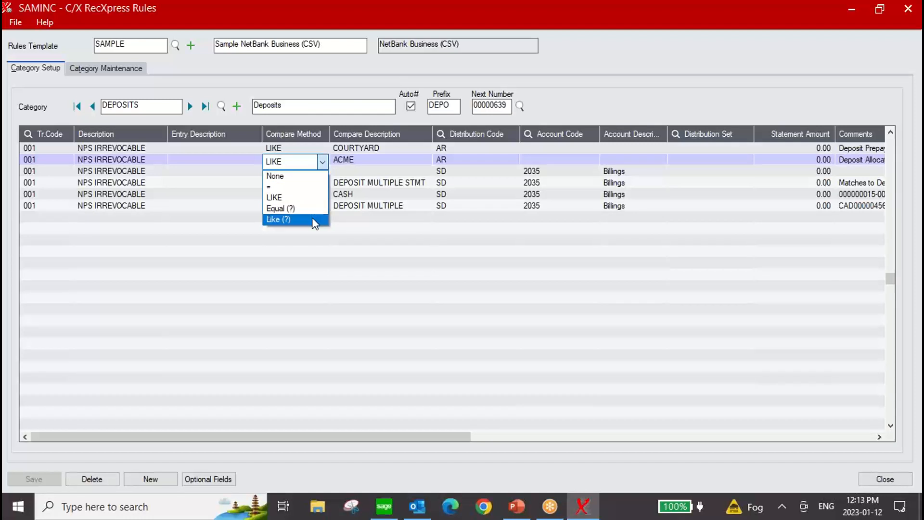
click(307, 162)
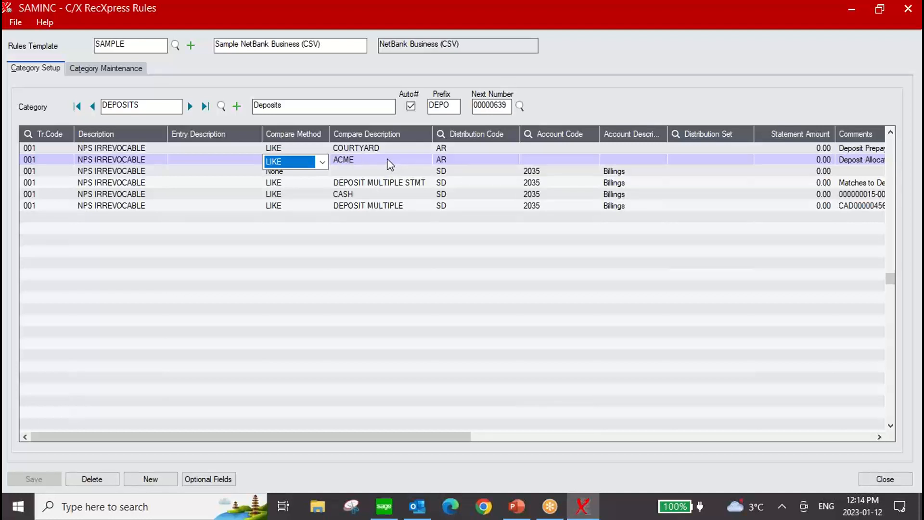
Examine the Entry Type options of the ACME deposit rule, keeping Accounts Receivable selected.
drag(398, 437, 578, 438)
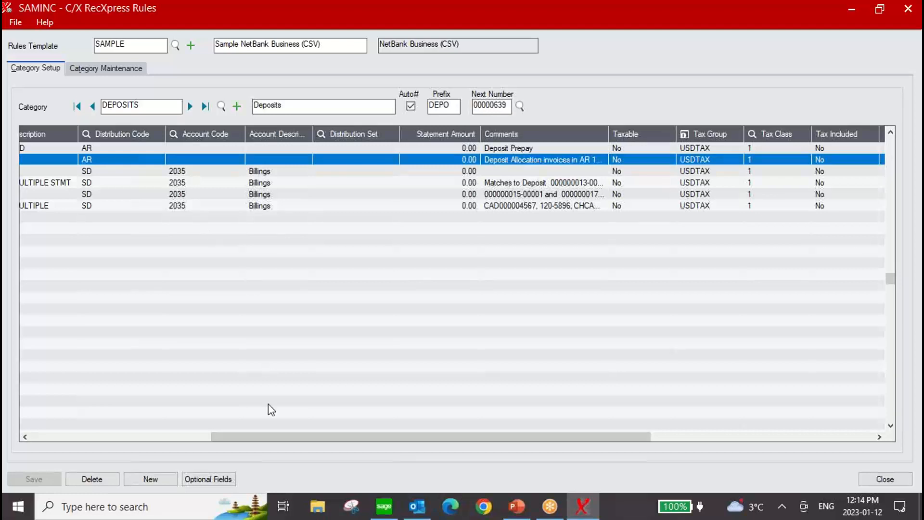
drag(265, 436, 528, 440)
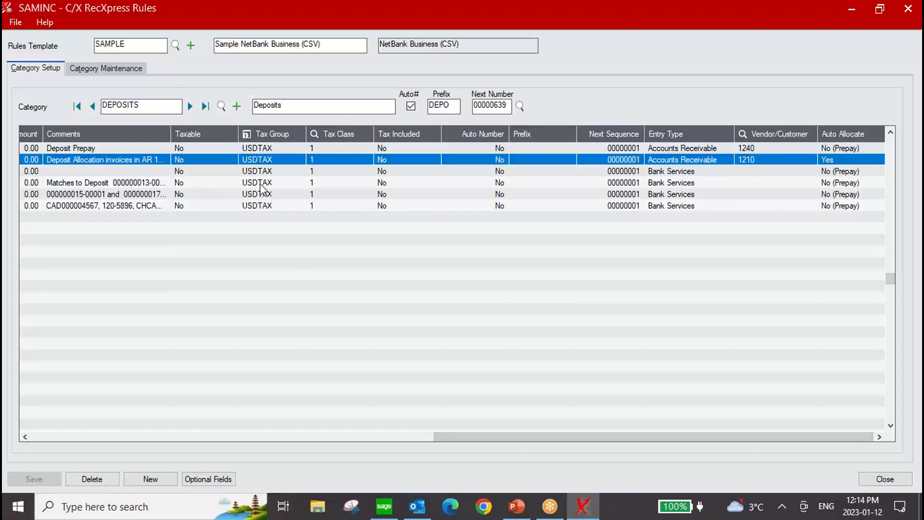
click(727, 161)
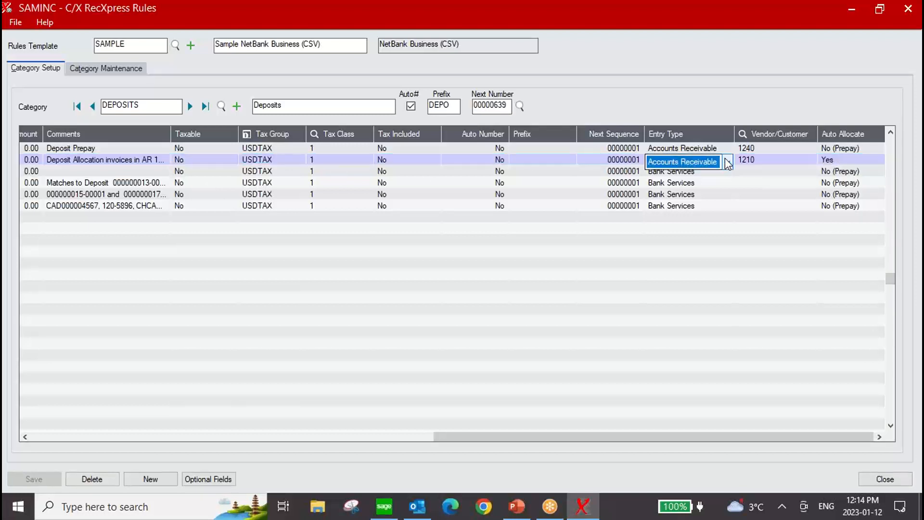
click(727, 161)
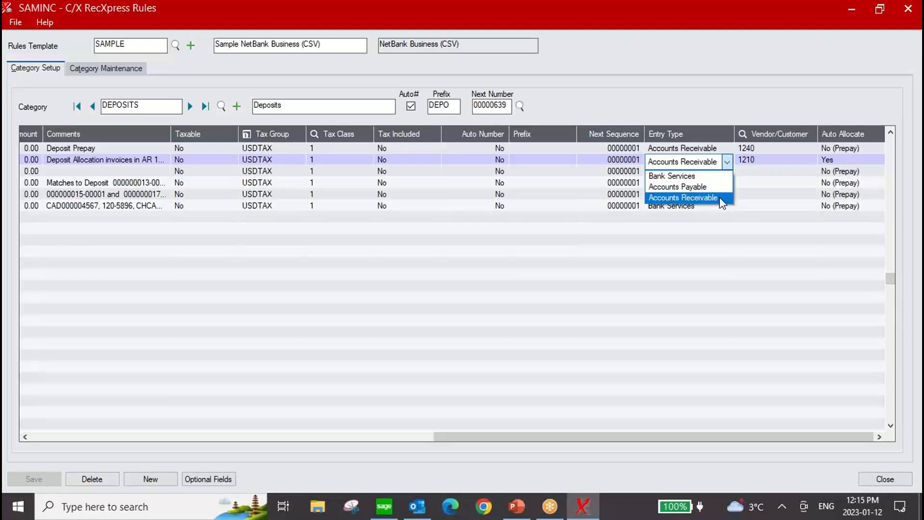
click(726, 162)
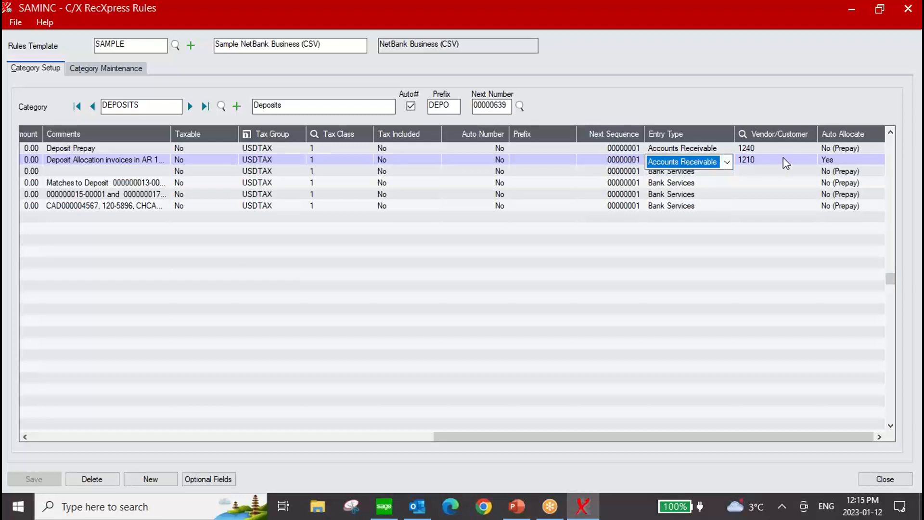
View the ACME rule's customer in the customer finder and examine its Auto Allocate options, keeping Yes selected.
click(812, 161)
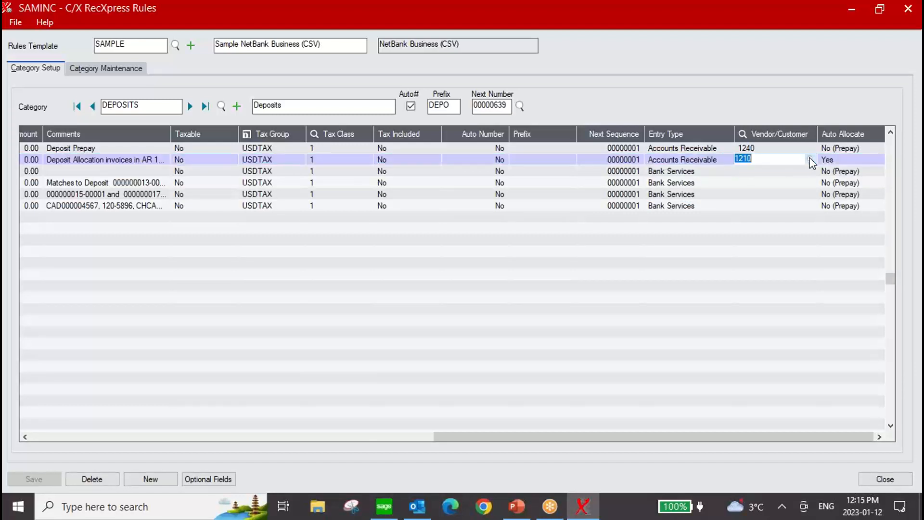
click(810, 159)
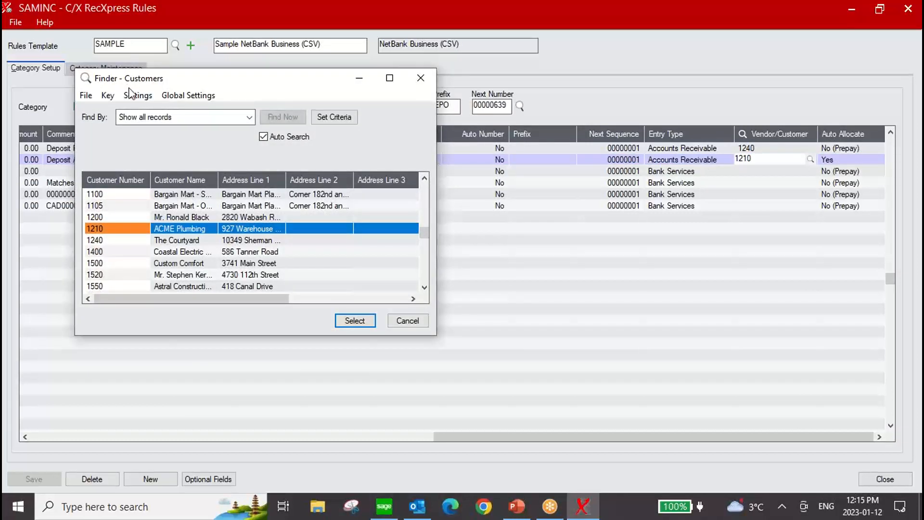
click(420, 78)
click(853, 160)
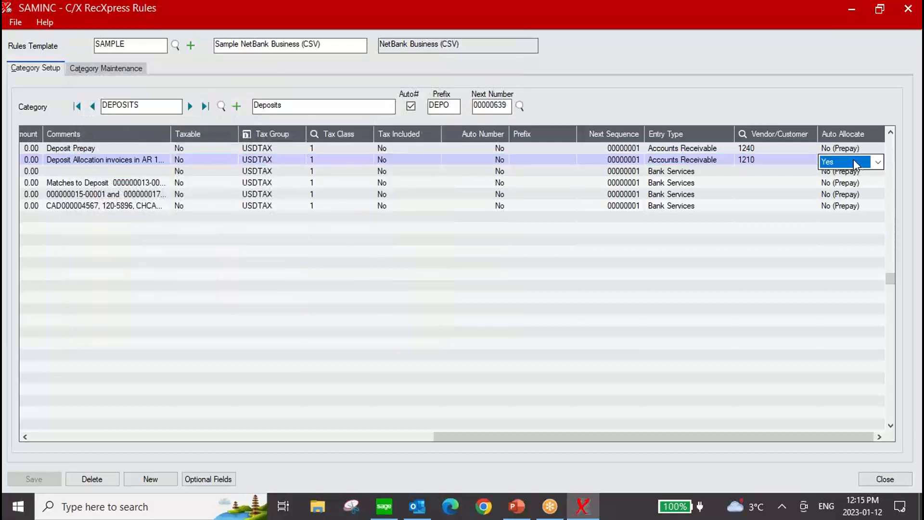
click(877, 162)
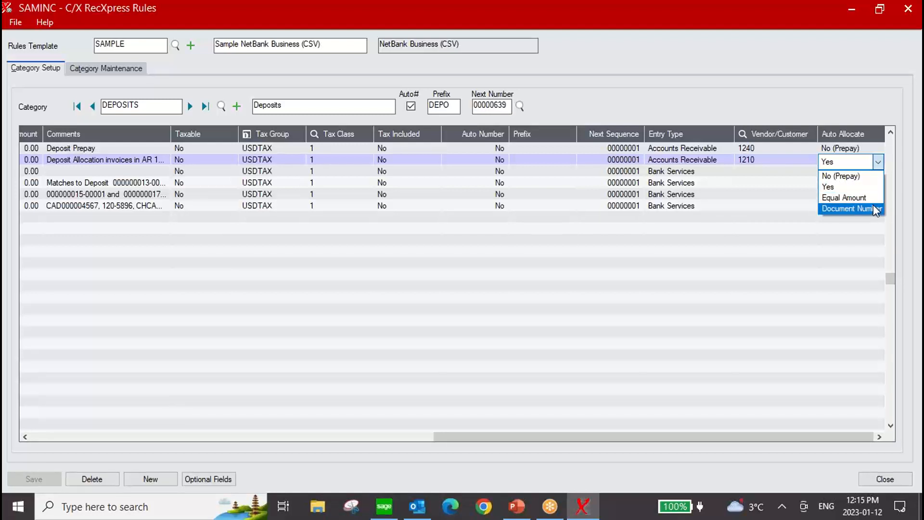
click(873, 163)
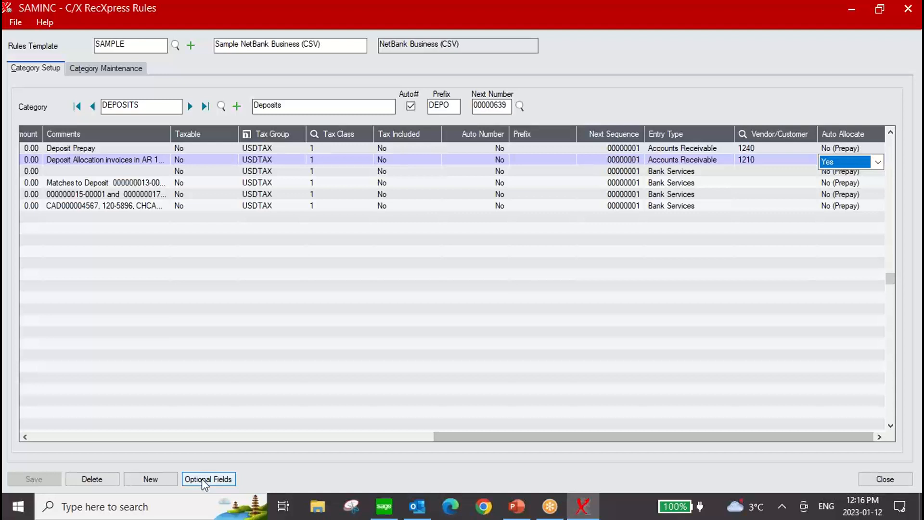
Restore the RecXpress rules window to its smaller size and close it to return to the bank import entries.
double_click(216, 13)
drag(505, 56, 491, 76)
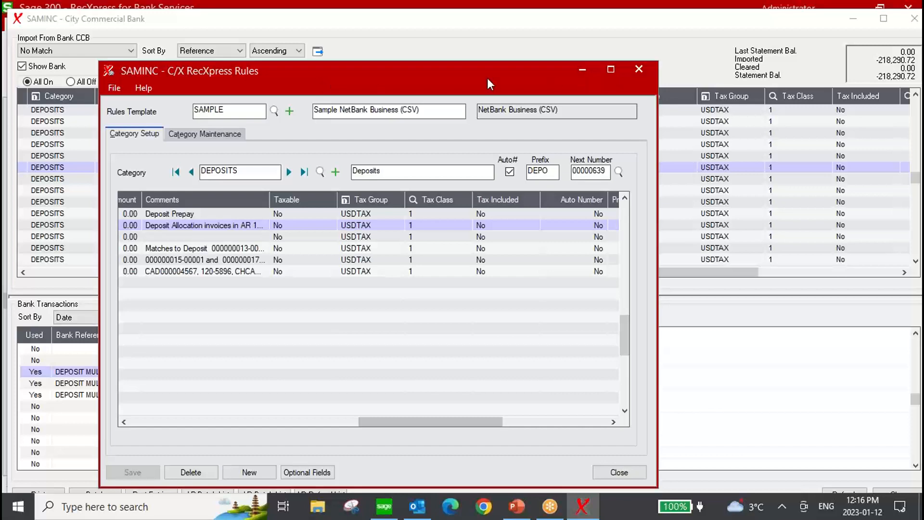
click(639, 70)
click(639, 70)
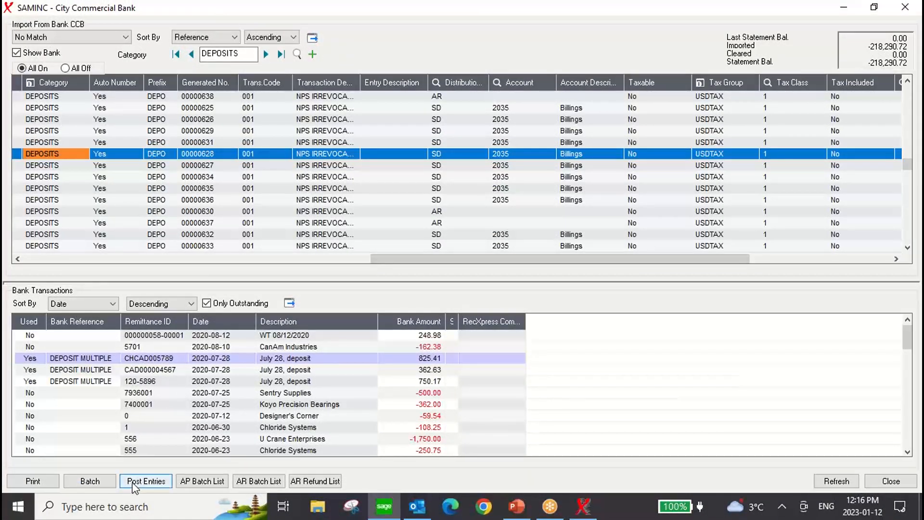
View the A/P payment batch list and close it along with the bank import entries and the RecXpress window.
click(206, 481)
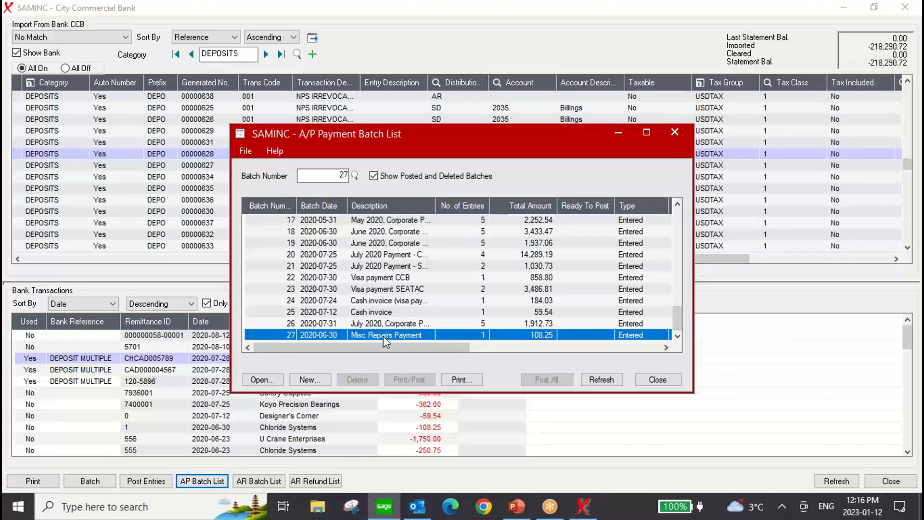
click(675, 130)
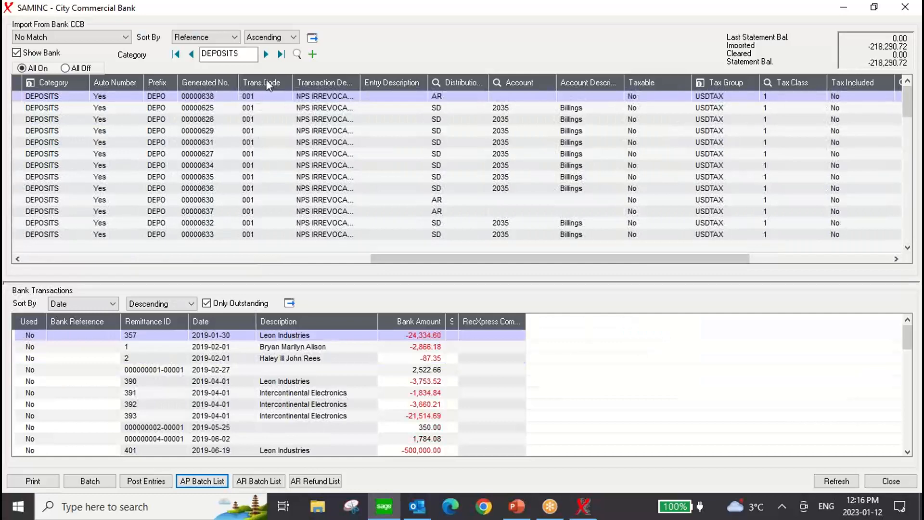
drag(250, 10, 228, 40)
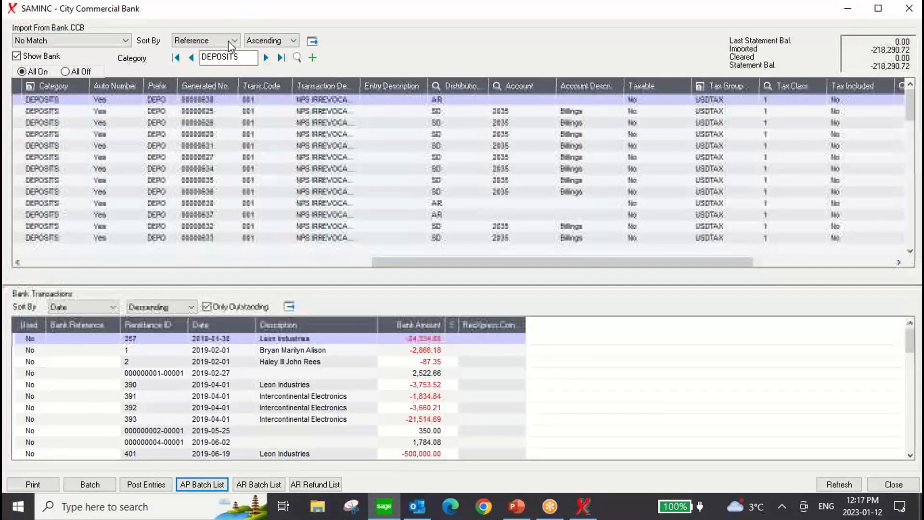
drag(557, 35, 527, 65)
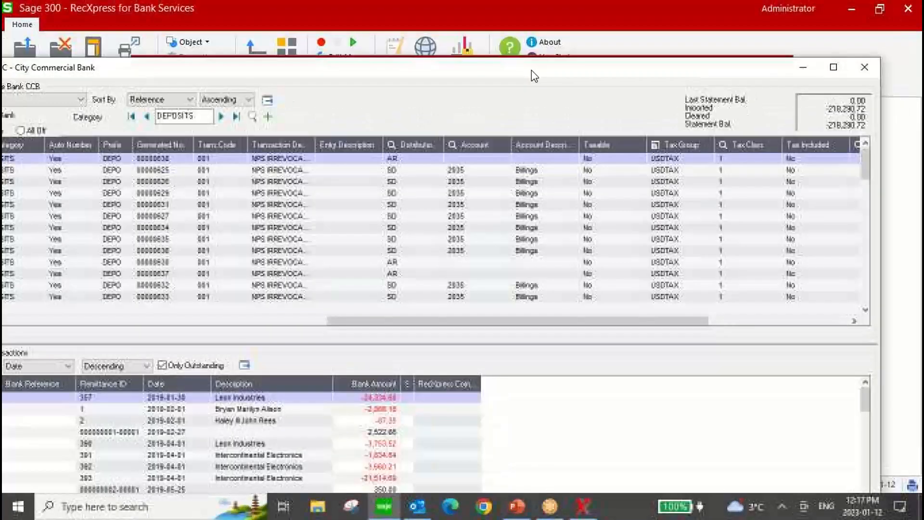
click(859, 72)
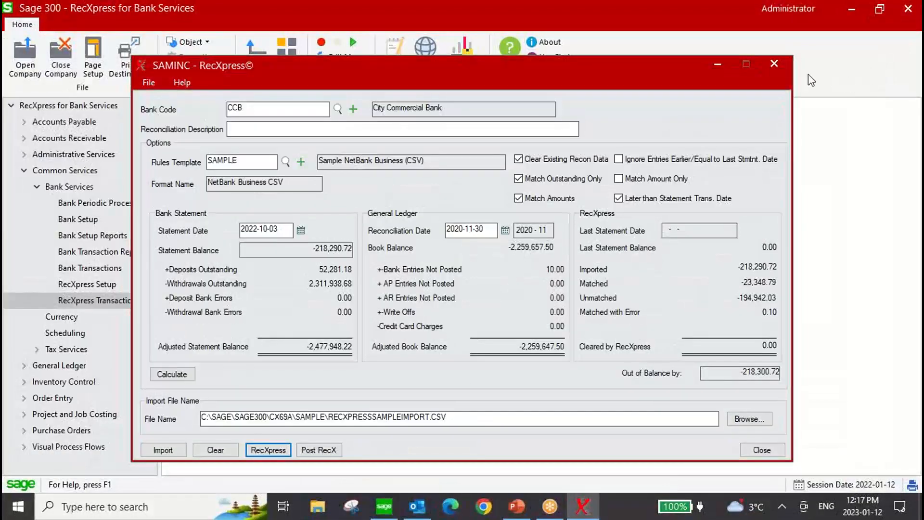
click(773, 64)
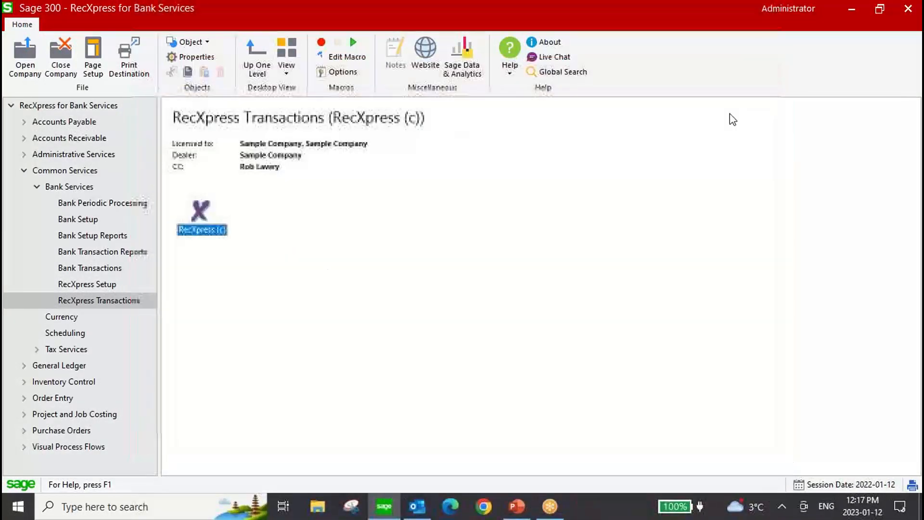
Examine the automatic posting settings in the RecXpress setup options and close them without making changes.
click(86, 286)
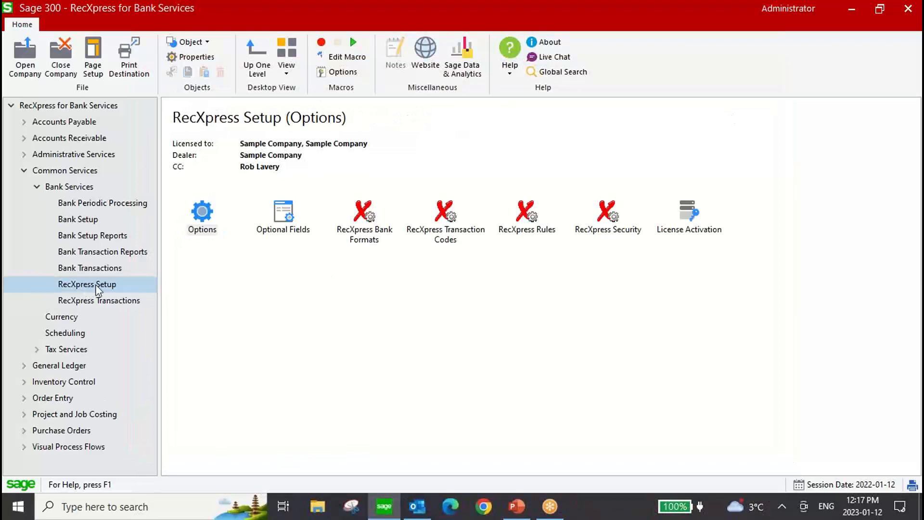
double_click(201, 209)
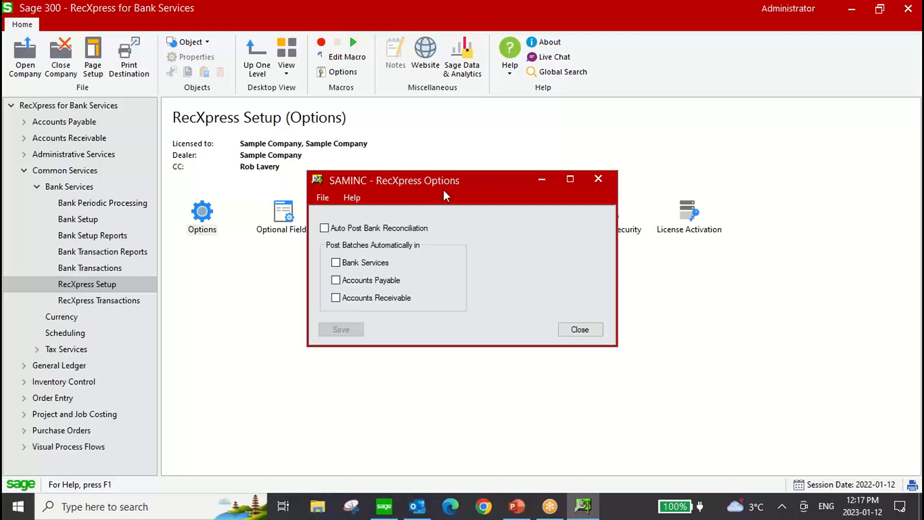
click(598, 179)
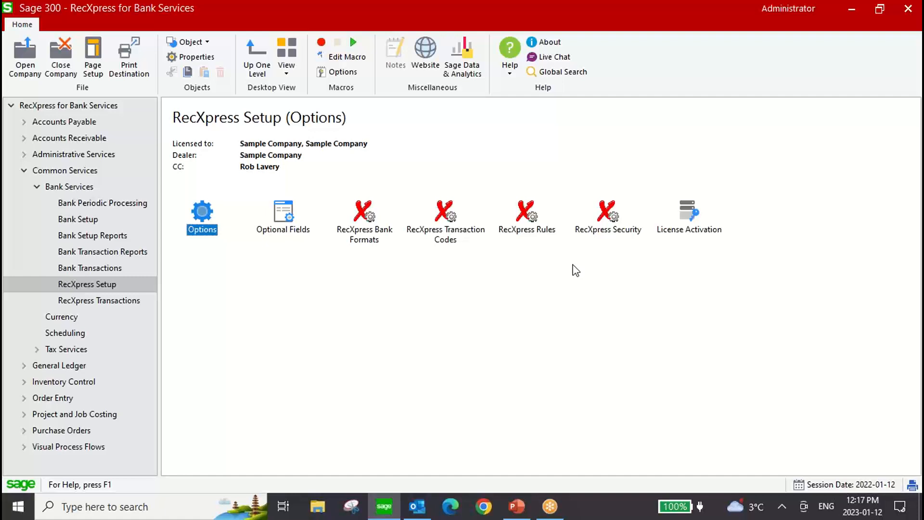
Examine the RecXpress bank formats for the North and South America region and close the list.
click(361, 210)
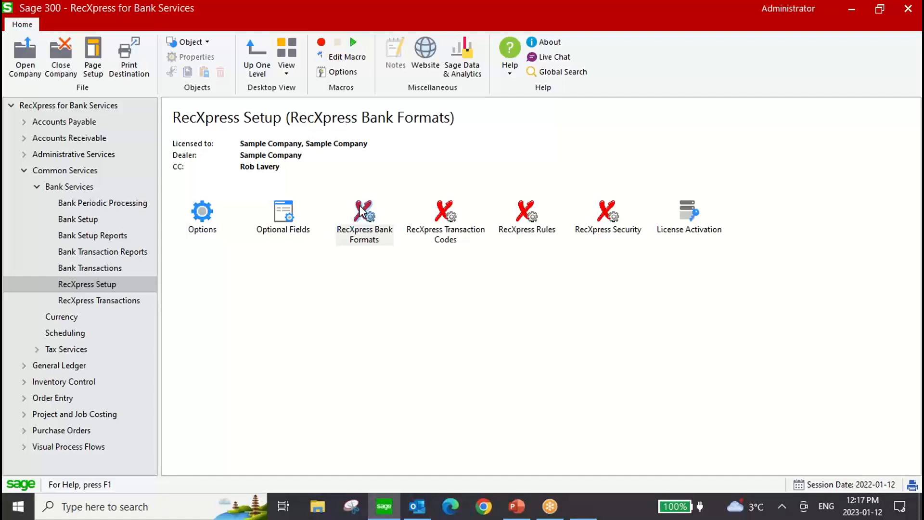
double_click(361, 210)
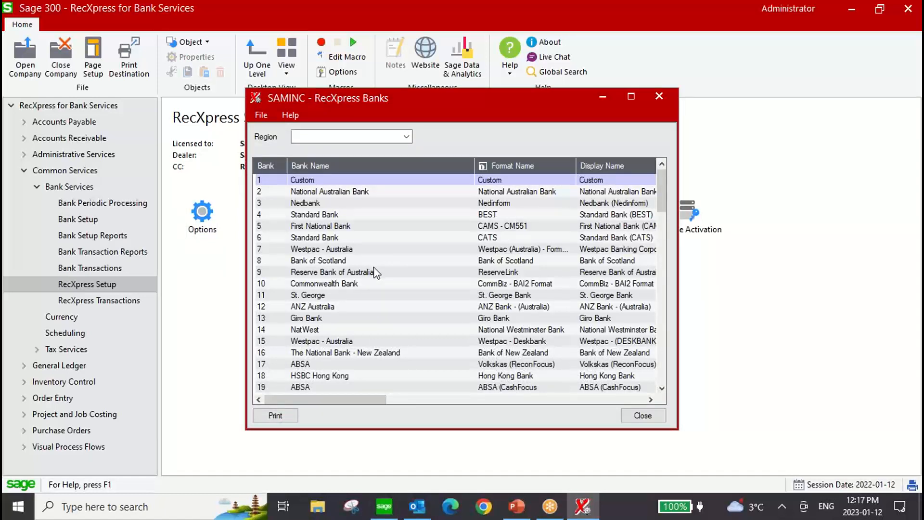
click(407, 137)
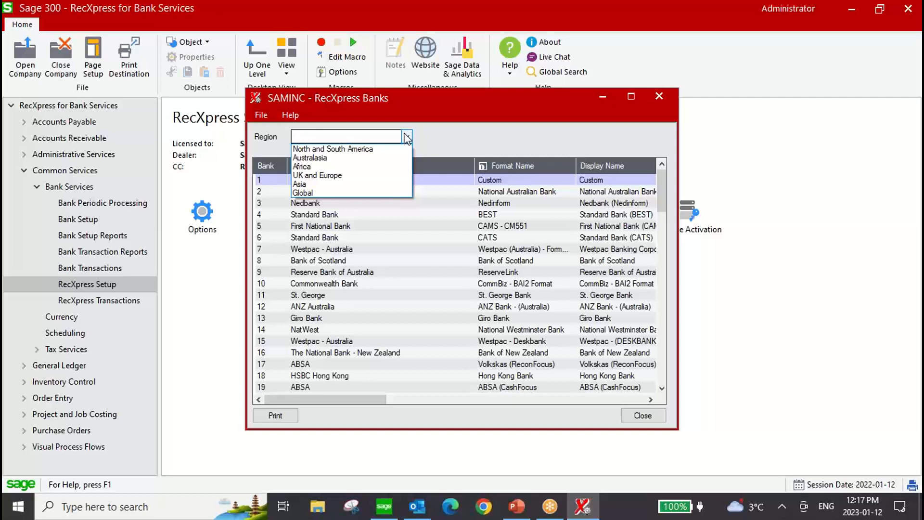
click(356, 149)
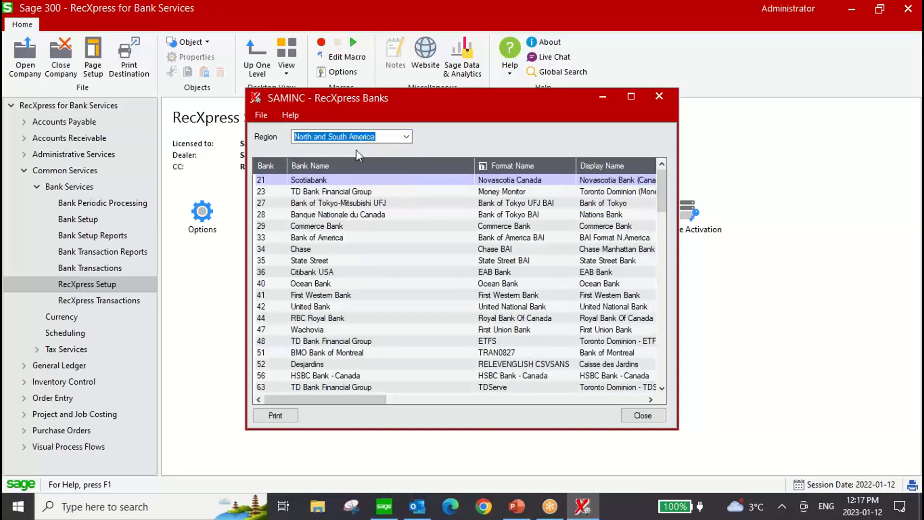
click(661, 179)
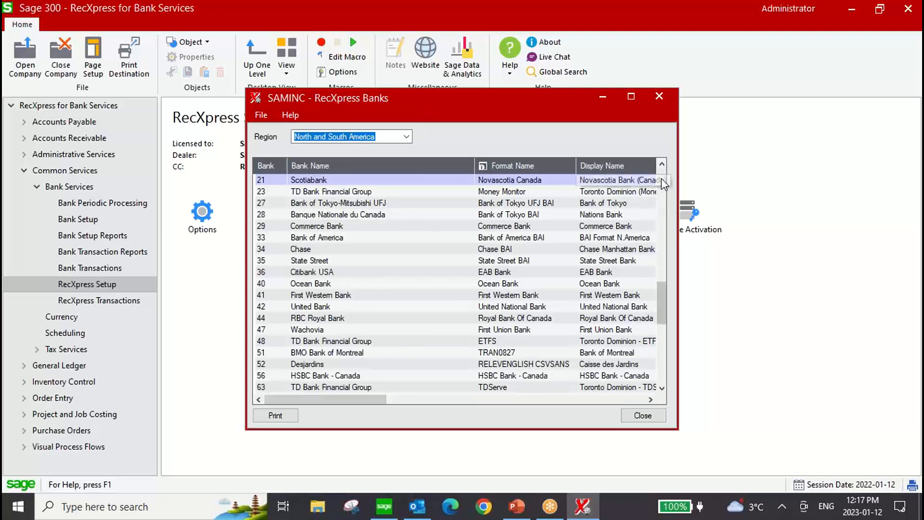
drag(664, 272, 657, 238)
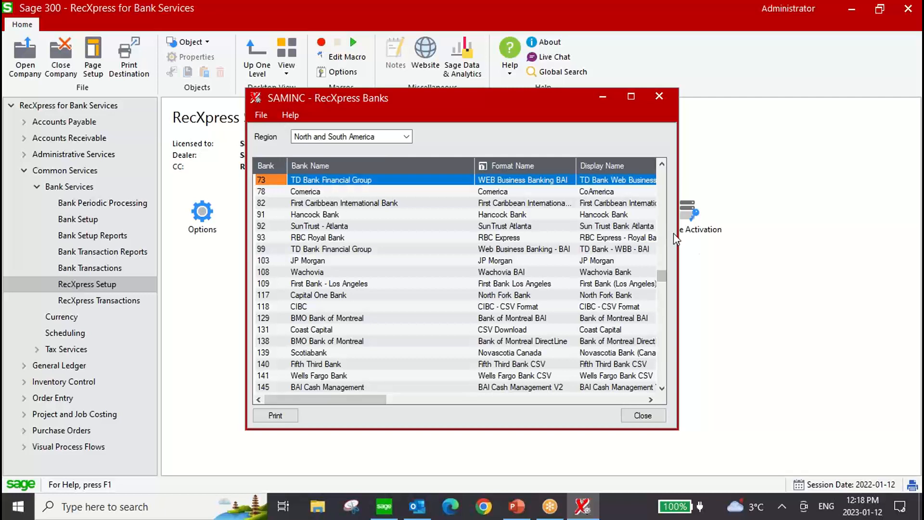
click(659, 96)
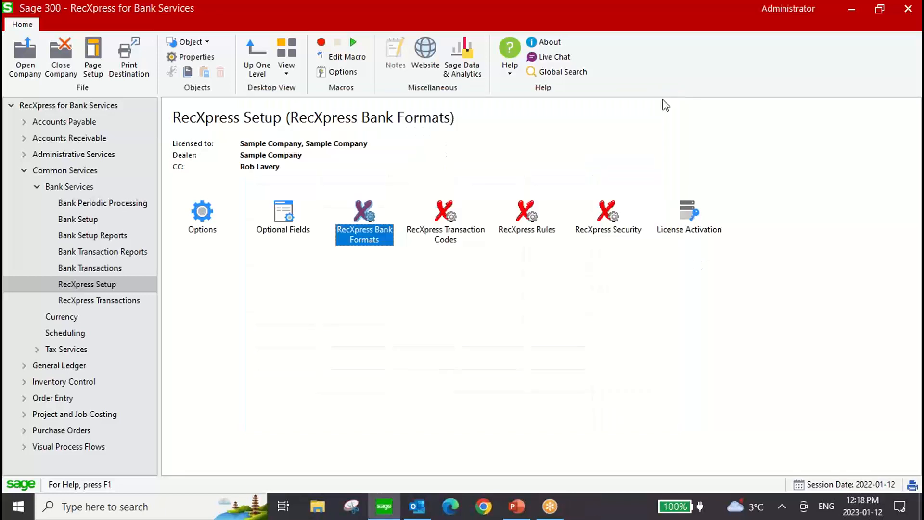
Examine the RecXpress transaction codes and default categories of the Custom bank format, and close them.
double_click(443, 210)
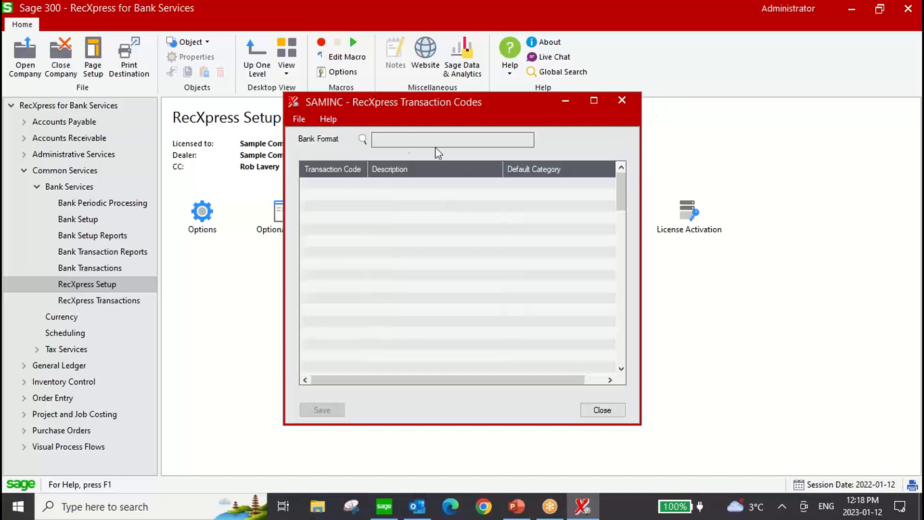
click(364, 140)
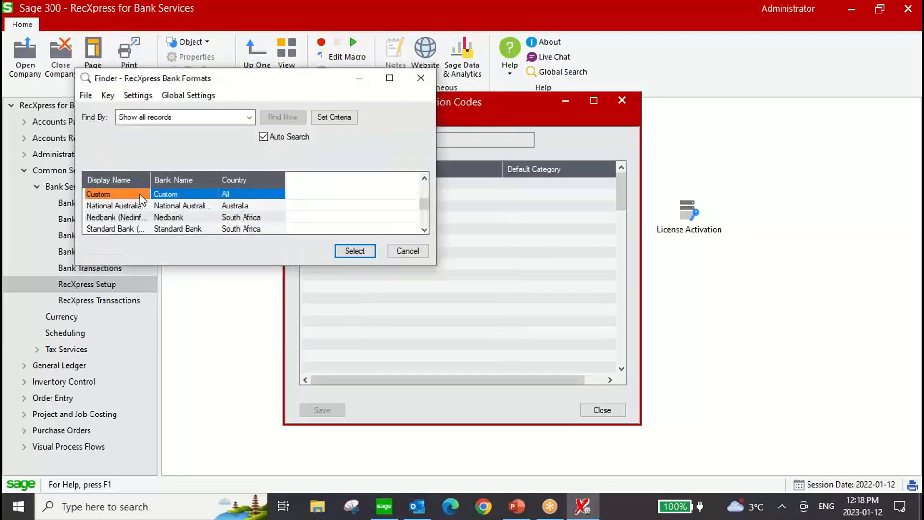
double_click(250, 191)
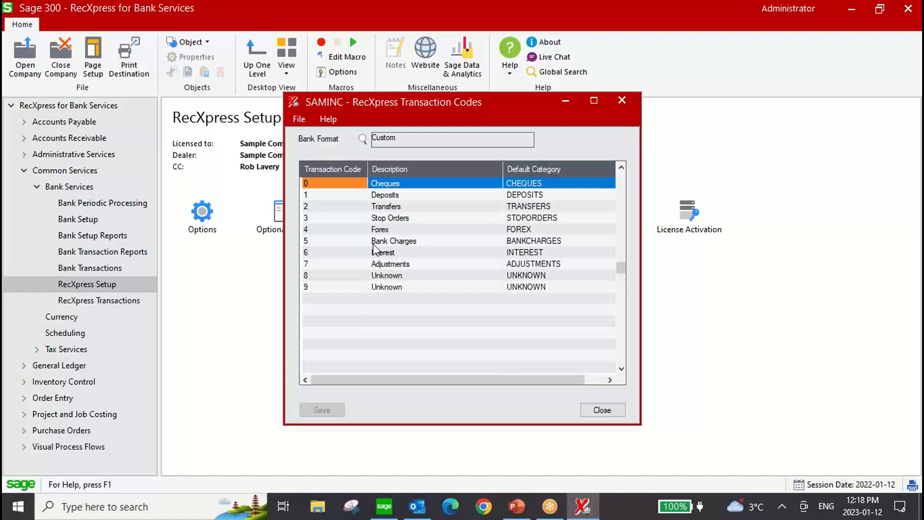
click(622, 100)
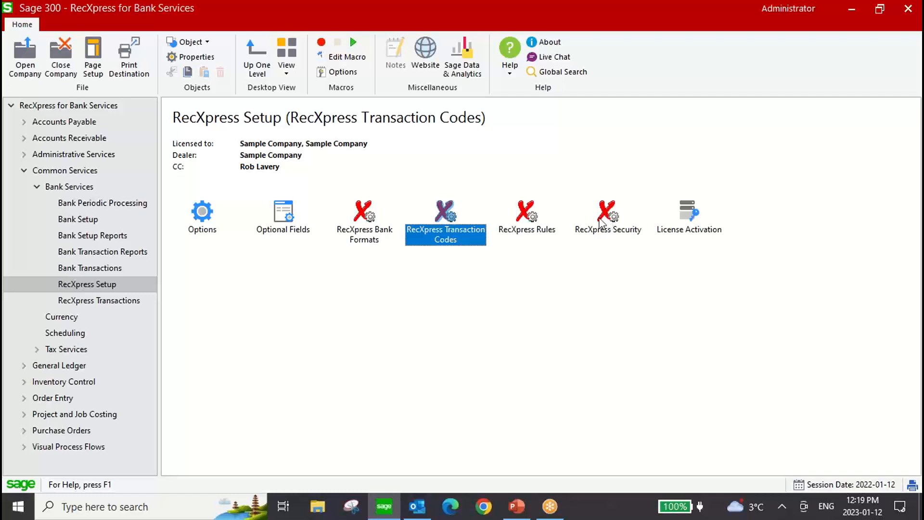
Examine the security group permissions available for RecXpress for Bank Services 6.9A in Administrative Services, and close the window.
click(92, 155)
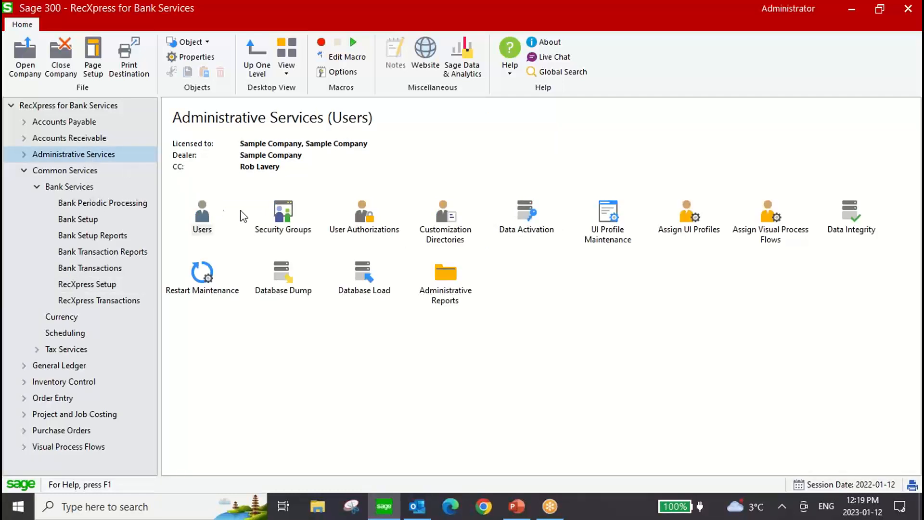
double_click(279, 217)
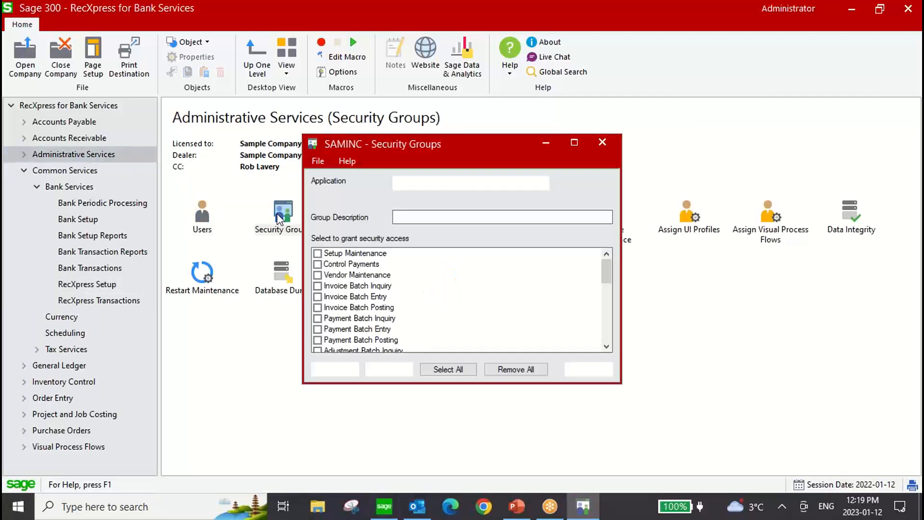
click(456, 184)
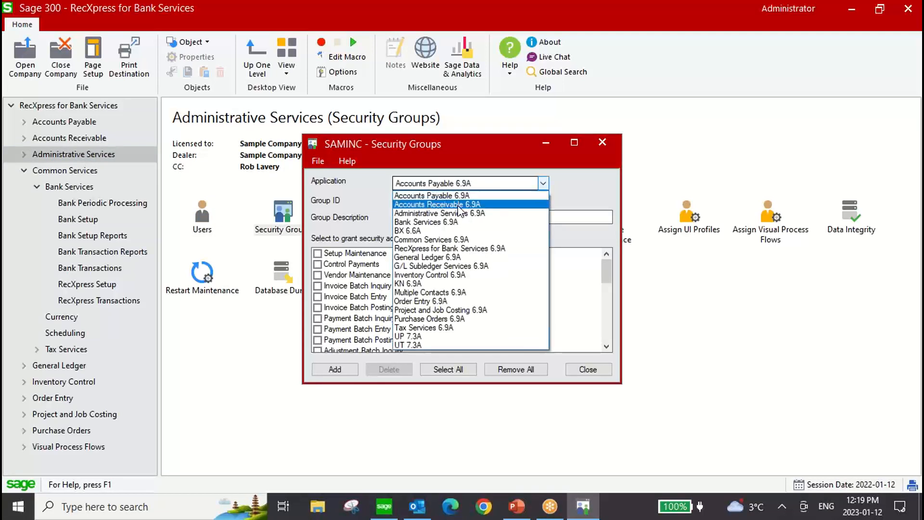
click(460, 248)
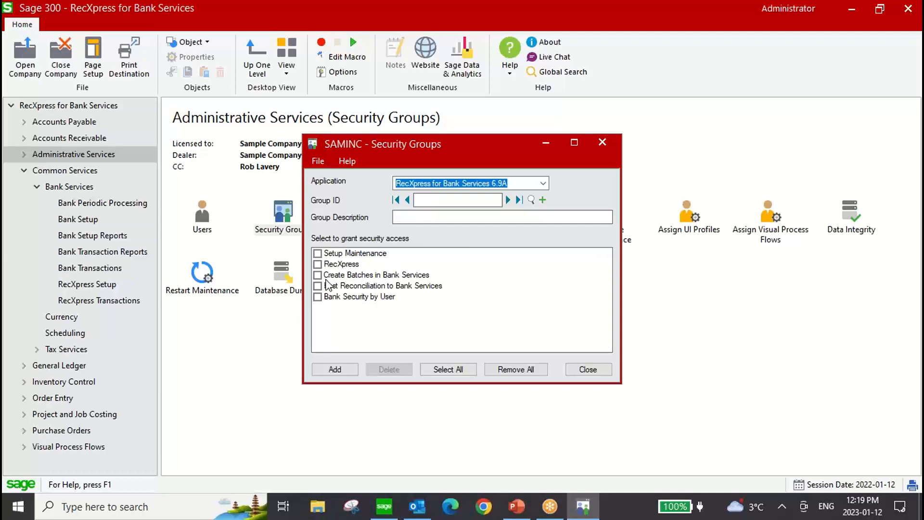
click(601, 143)
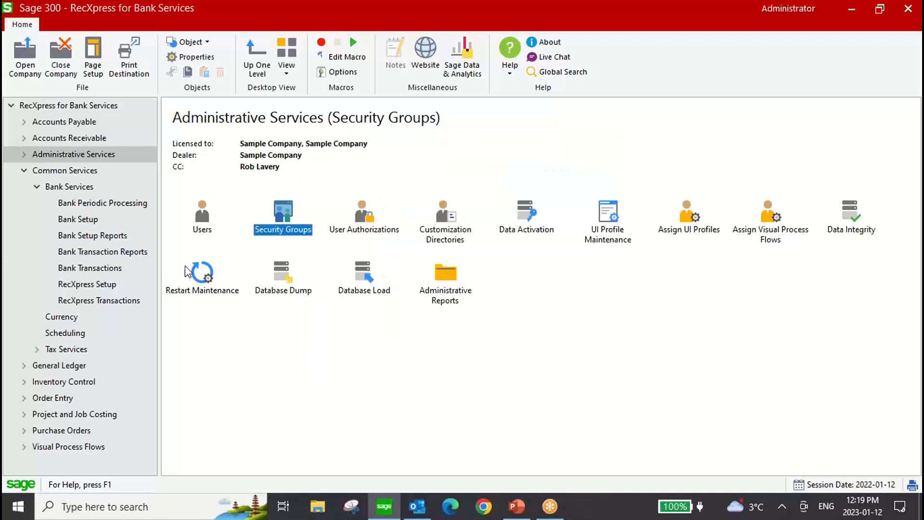
Examine the RecXpress Security user list for bank CCB in RecXpress Setup, and close it.
click(124, 289)
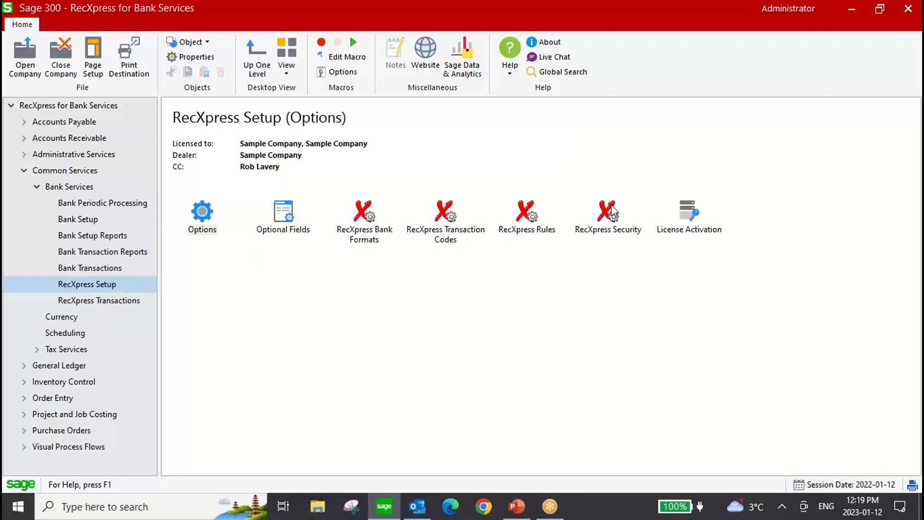
double_click(602, 217)
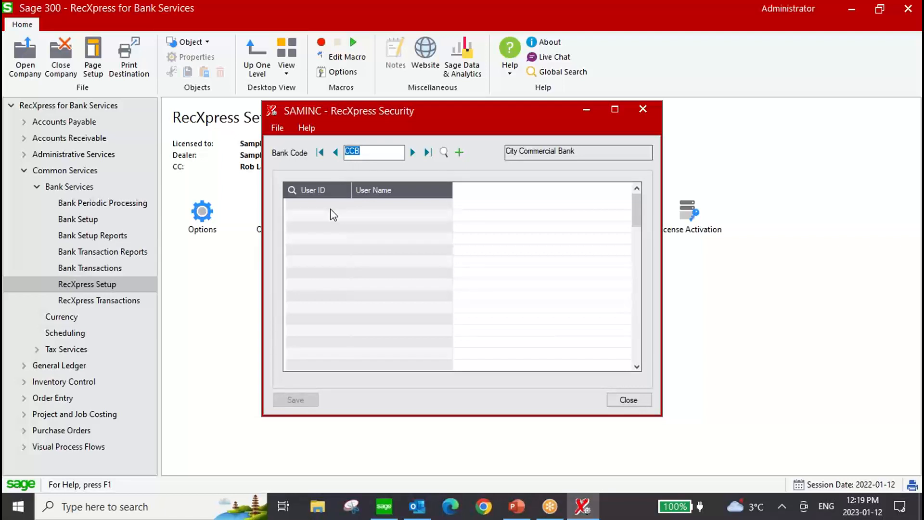
click(643, 109)
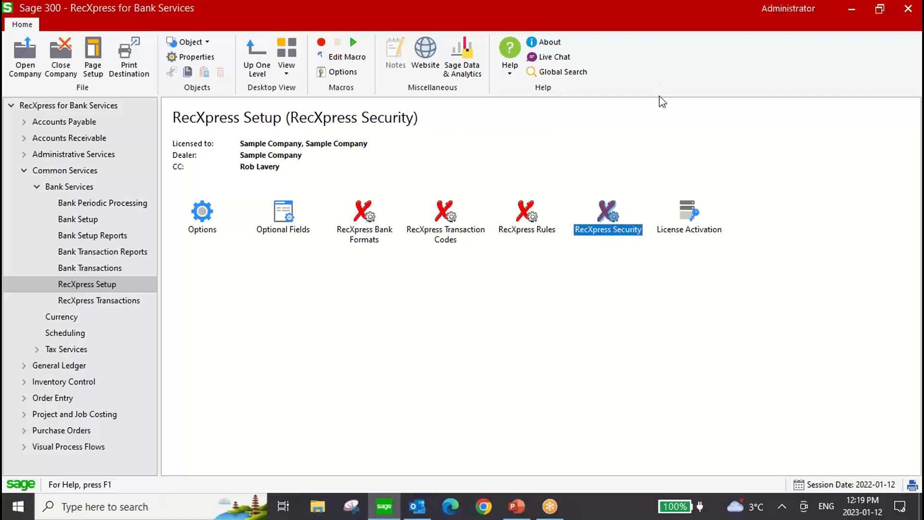
Switch to the RecXpress for bank Services presentation in PowerPoint.
click(657, 26)
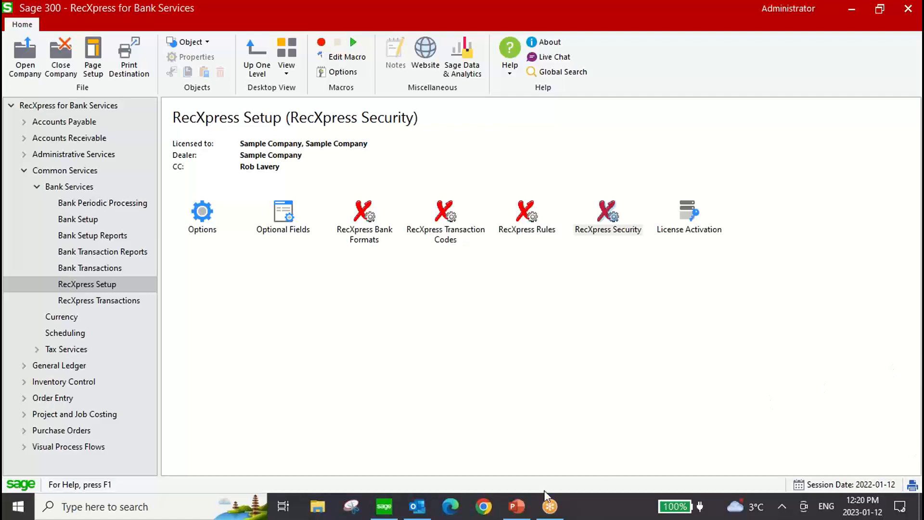
click(516, 506)
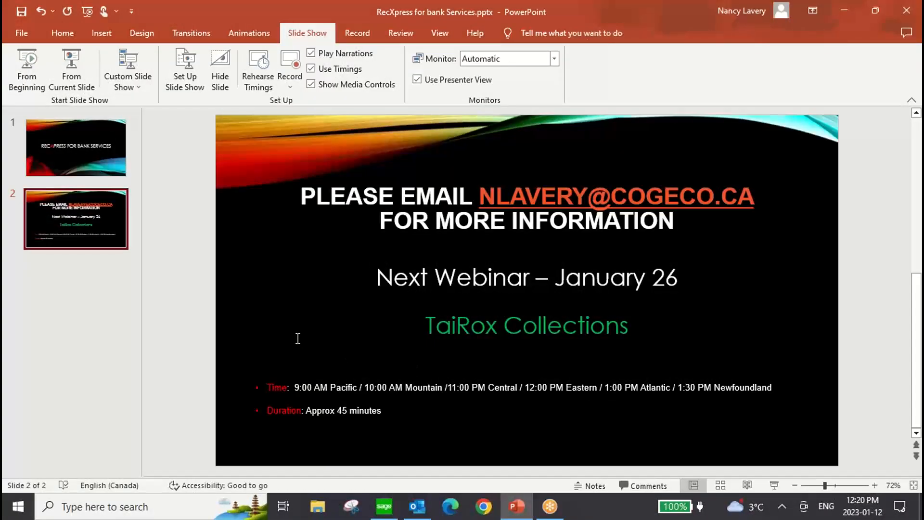